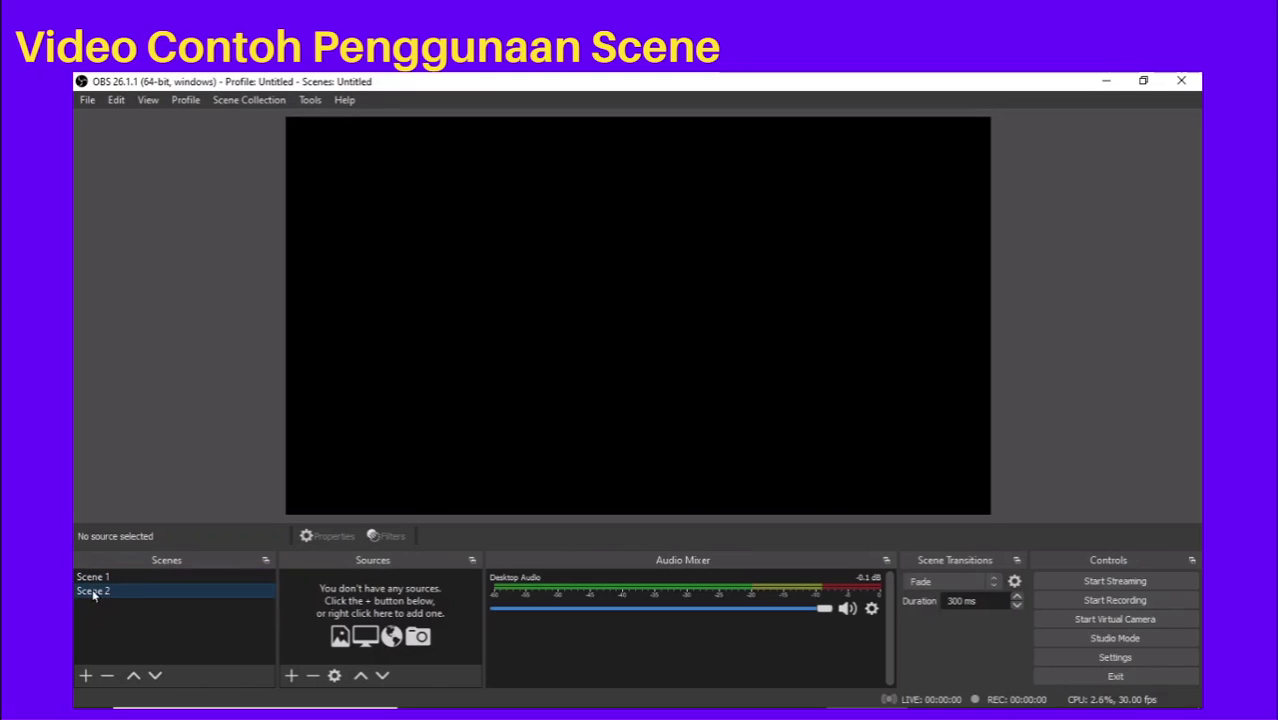
- Add two new scenes named Scene 3 and Scene 4 to the scene list
{"action": "left_click", "coordinate": [86, 676]}
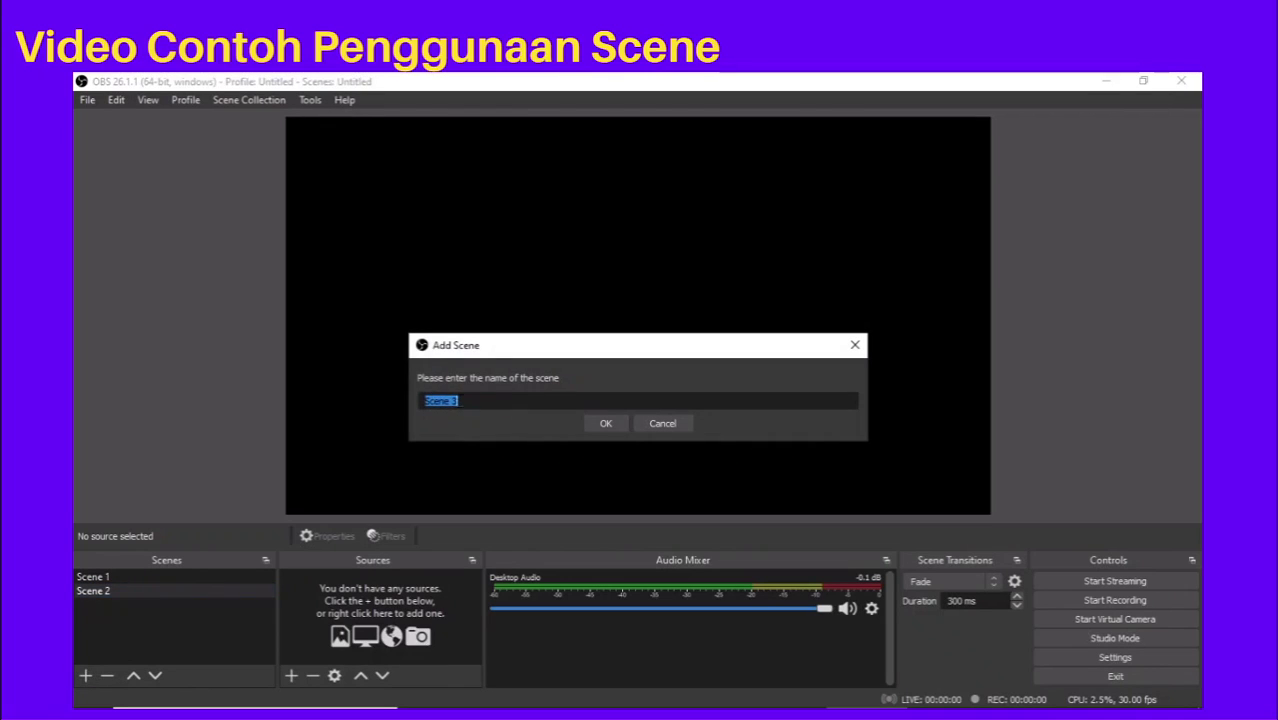
{"action": "left_click", "coordinate": [600, 423]}
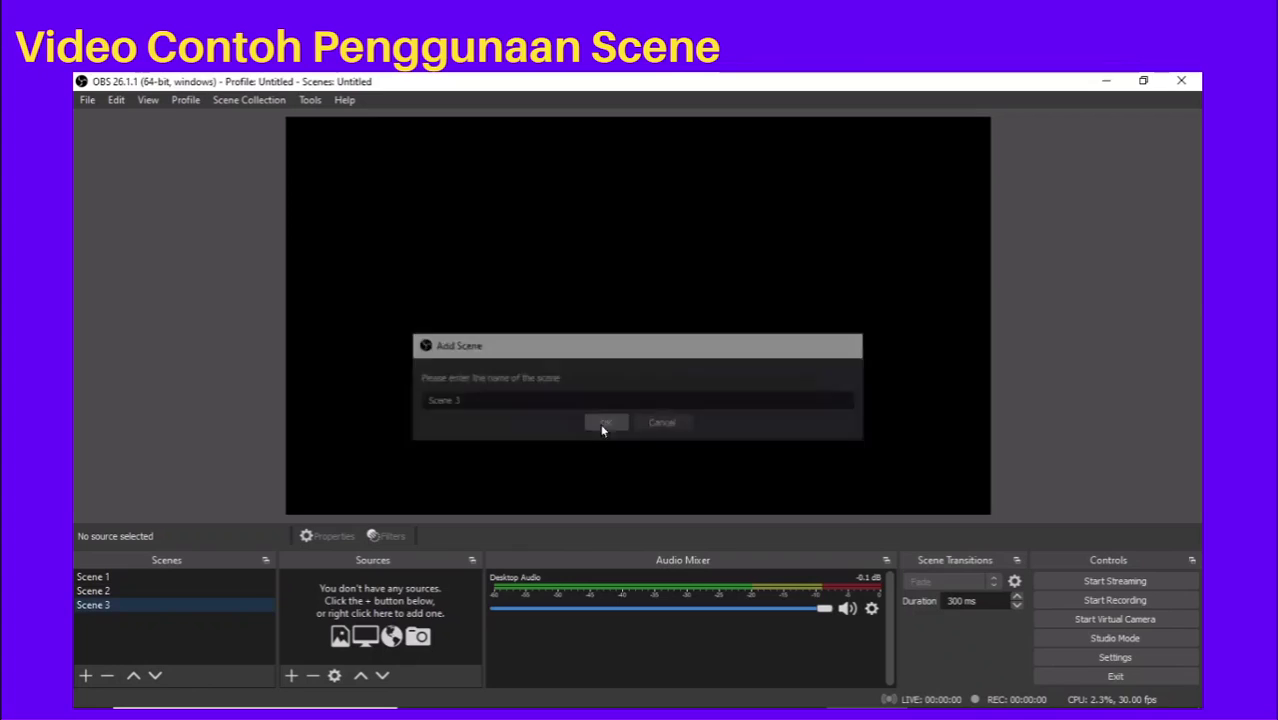
{"action": "left_click", "coordinate": [86, 676]}
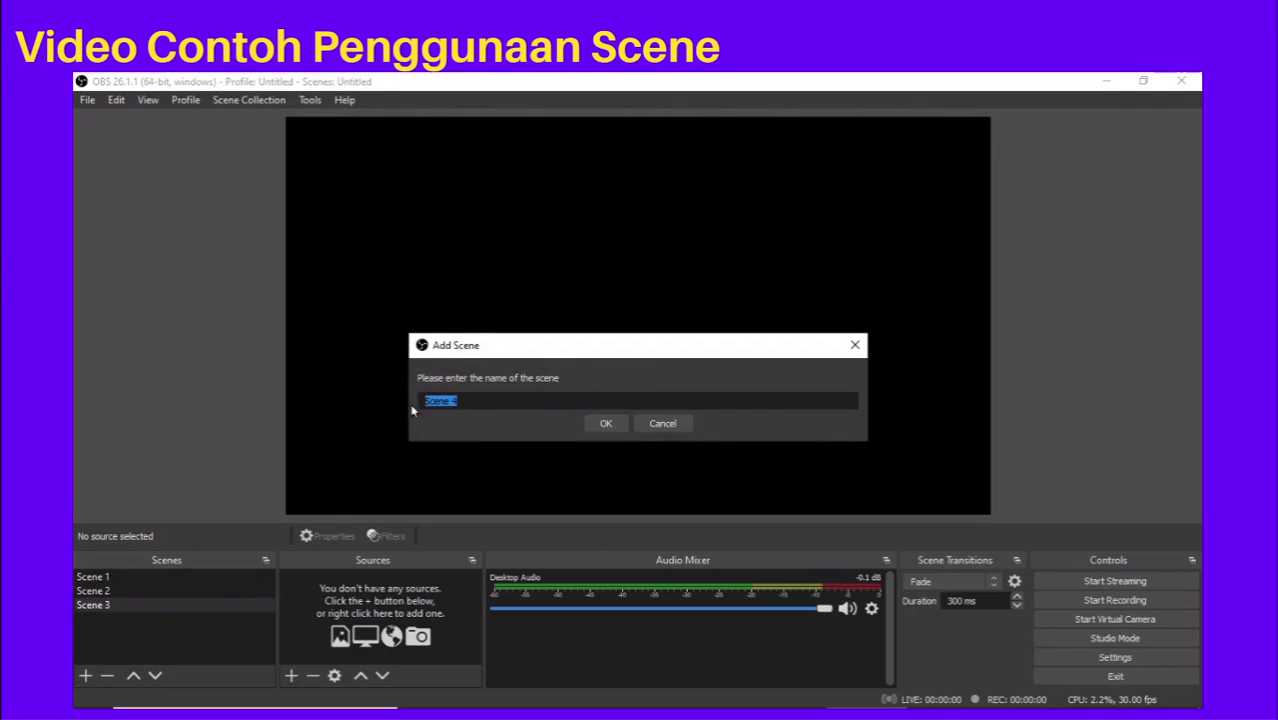
{"action": "left_click", "coordinate": [594, 423]}
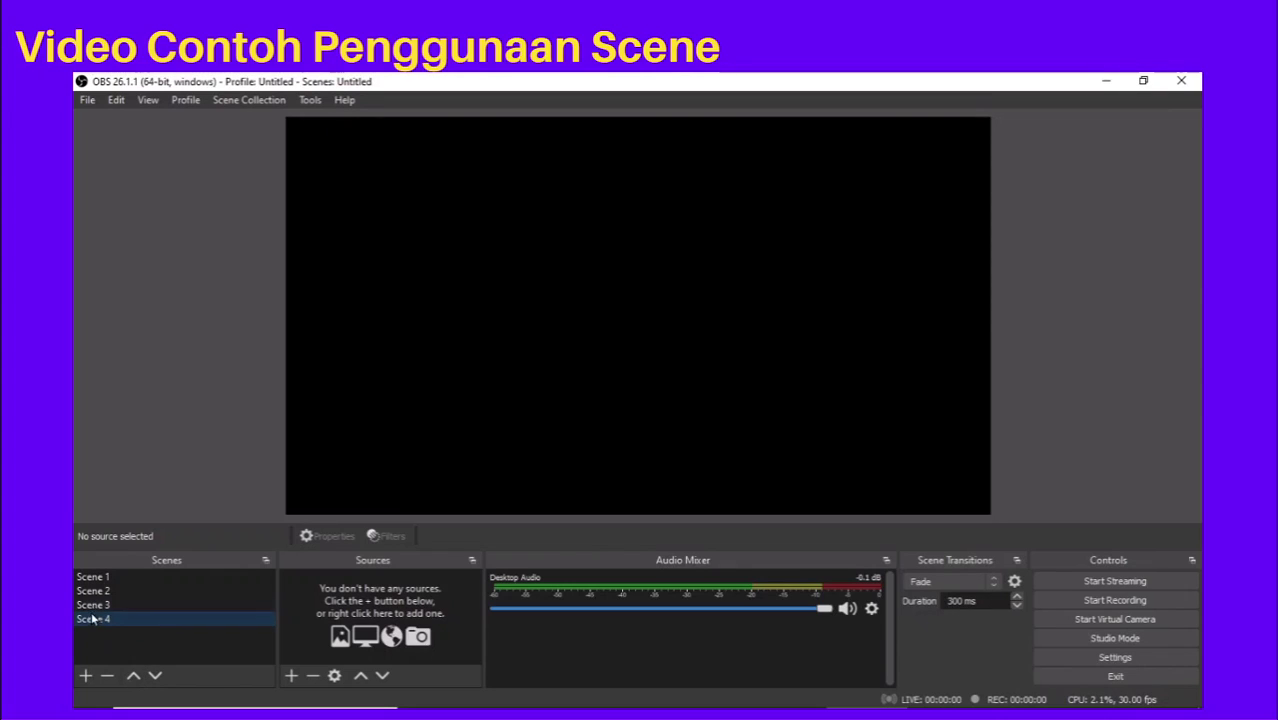
- Move Scene 4 up two places in the scene order, then back down below Scene 3
{"action": "left_click", "coordinate": [134, 676]}
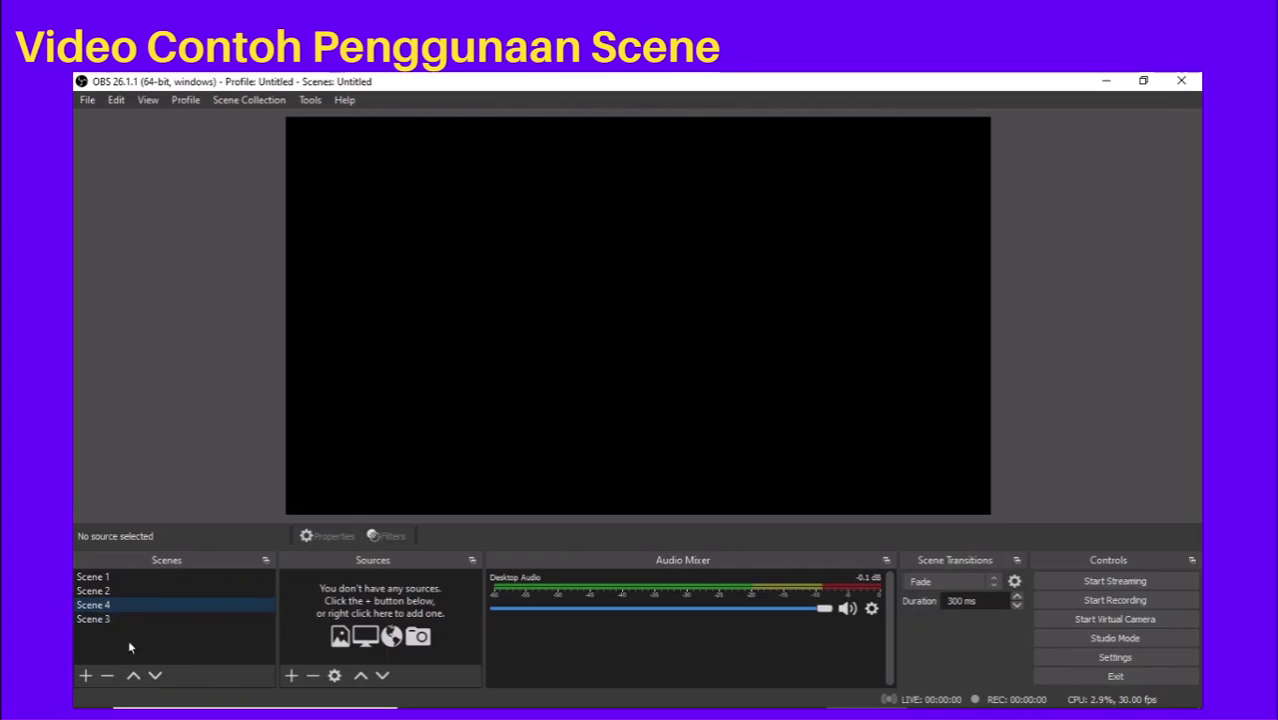
{"action": "left_click", "coordinate": [134, 676]}
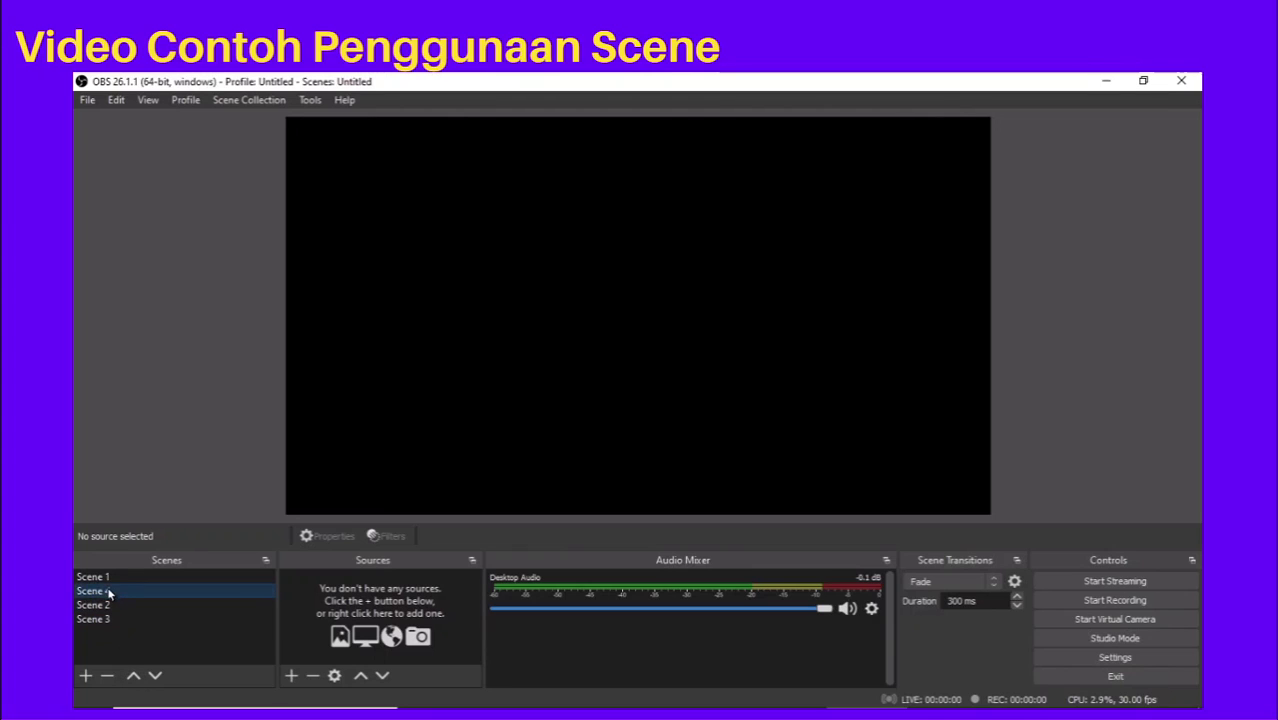
{"action": "left_click", "coordinate": [155, 676]}
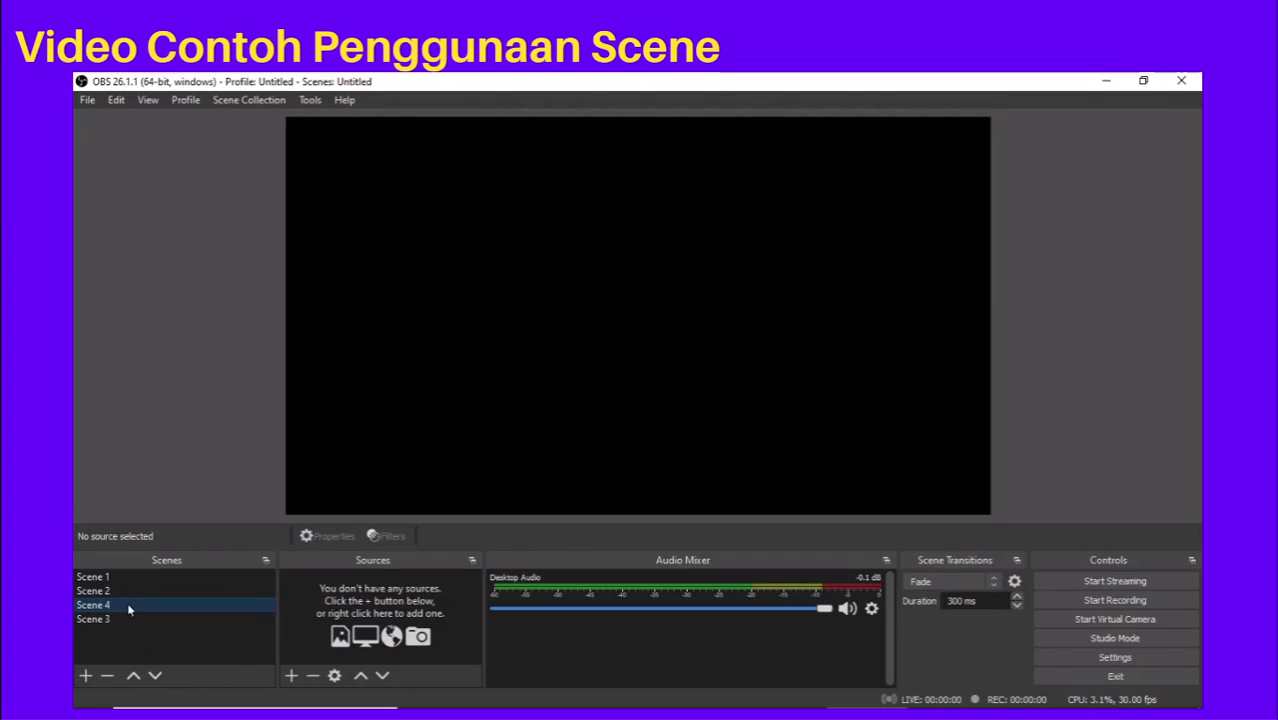
{"action": "left_click", "coordinate": [155, 676]}
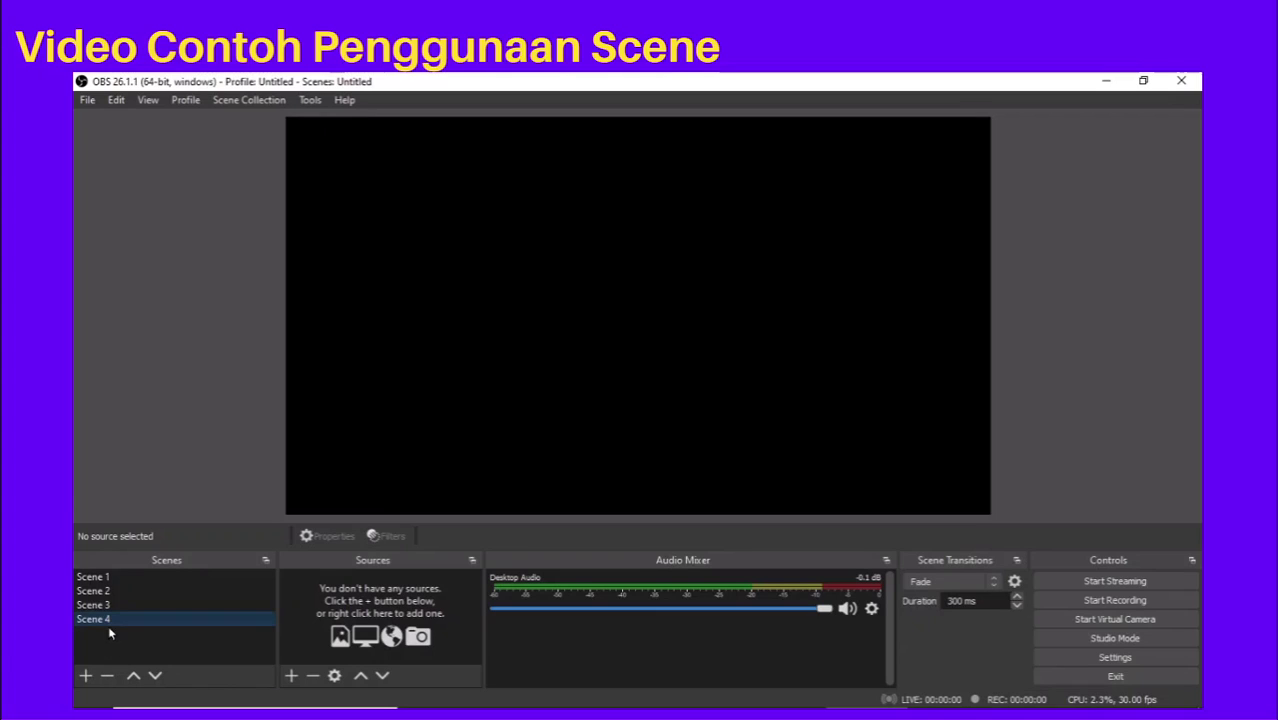
- Remove Scene 2 from the scene list
{"action": "left_click", "coordinate": [88, 592]}
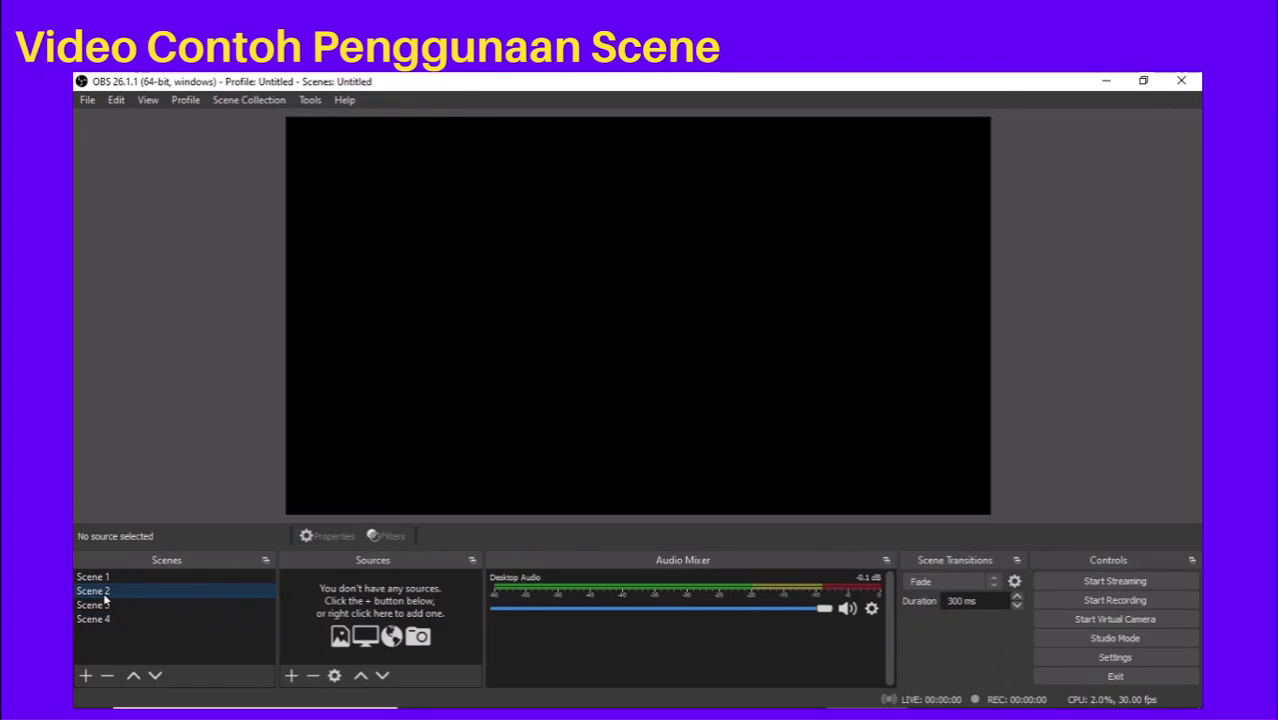
{"action": "left_click", "coordinate": [107, 678]}
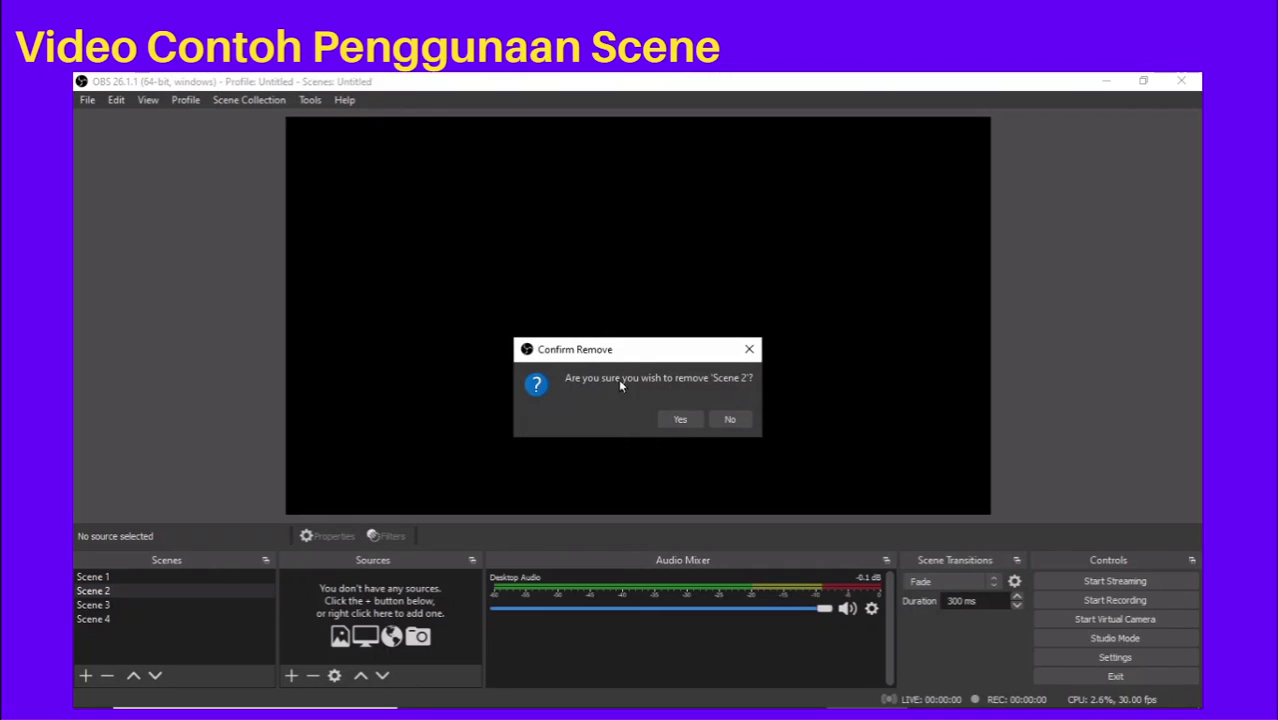
{"action": "left_click", "coordinate": [681, 419]}
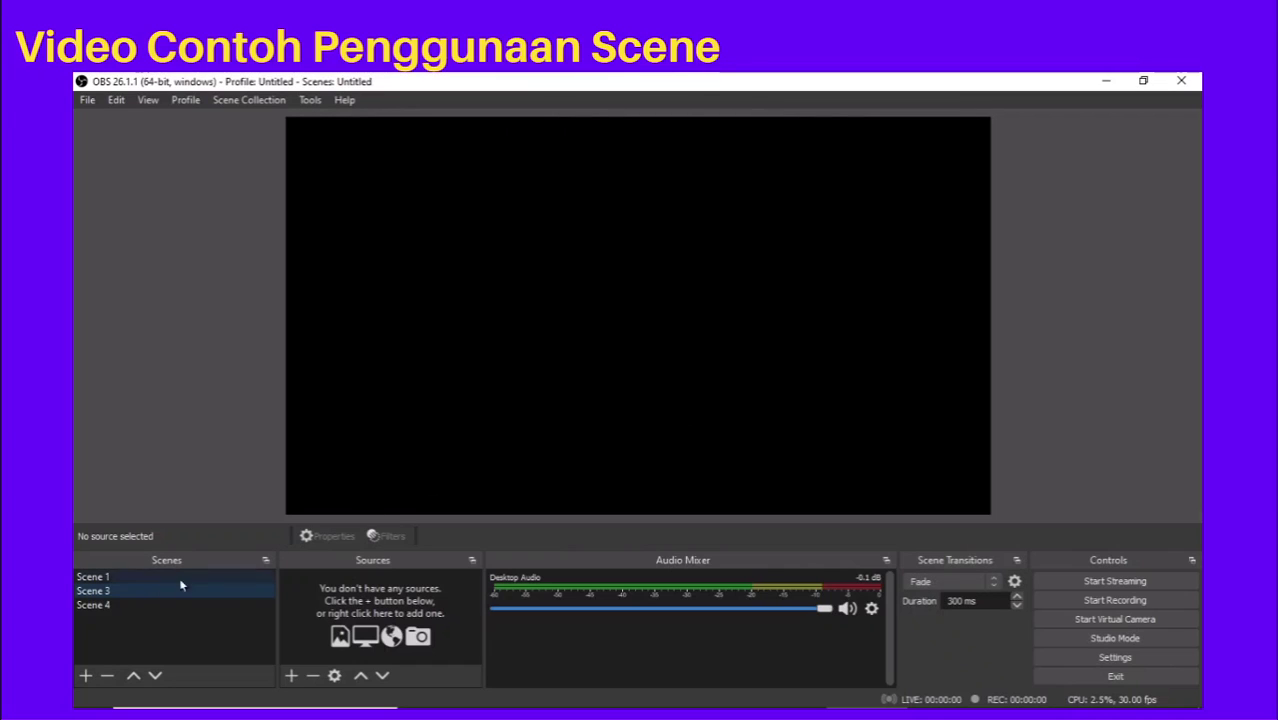
- Remove Scene 3 and Scene 4 as well, keeping only Scene 1
{"action": "left_click", "coordinate": [108, 676]}
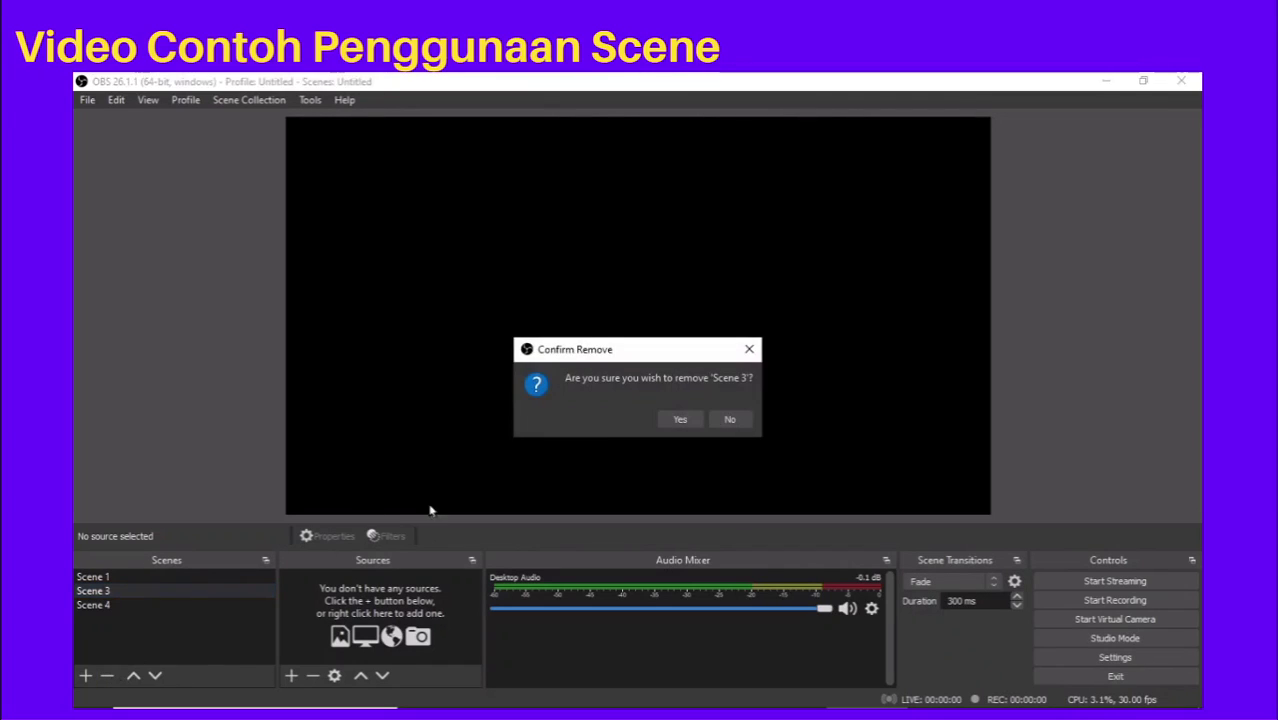
{"action": "left_click", "coordinate": [680, 420]}
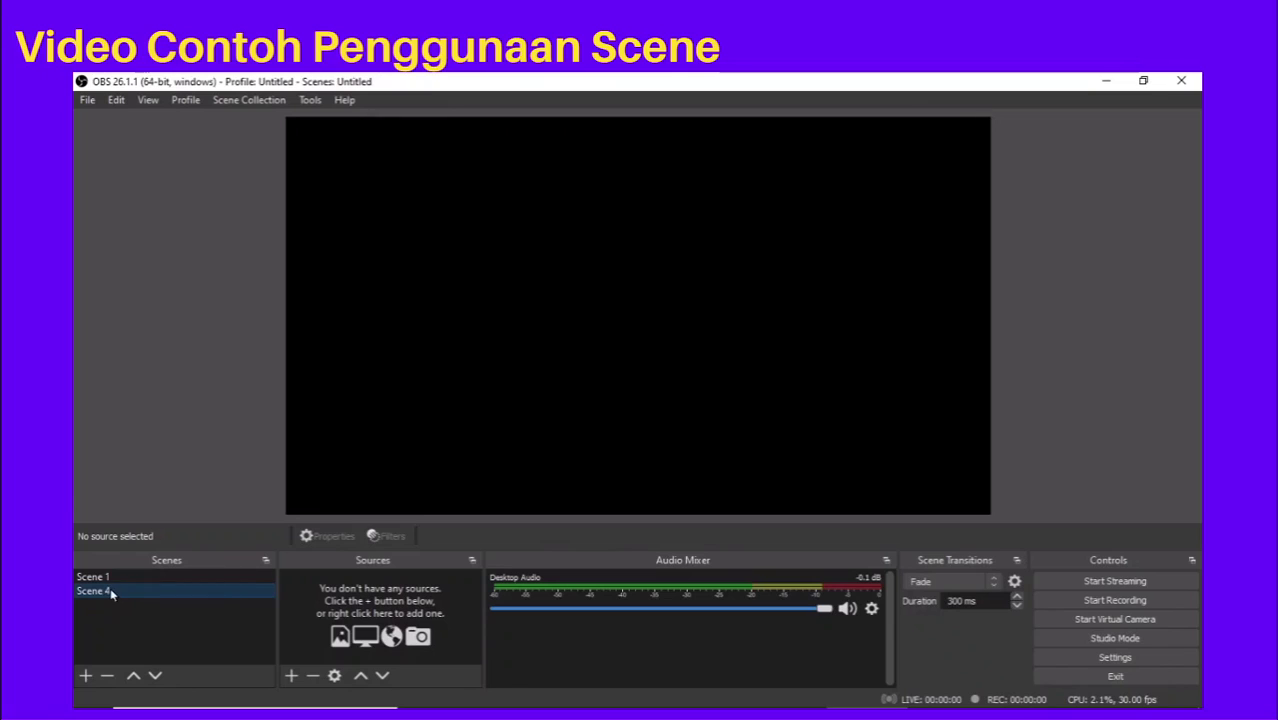
{"action": "left_click", "coordinate": [108, 675]}
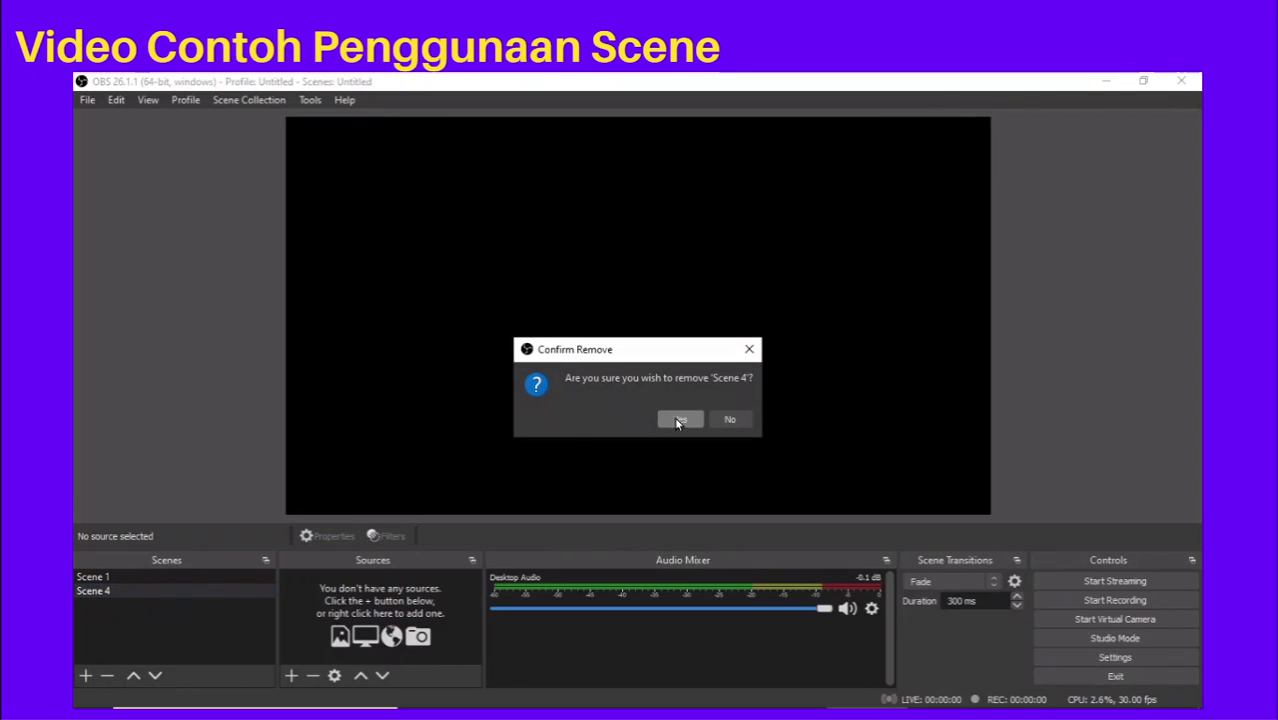
{"action": "left_click", "coordinate": [677, 420]}
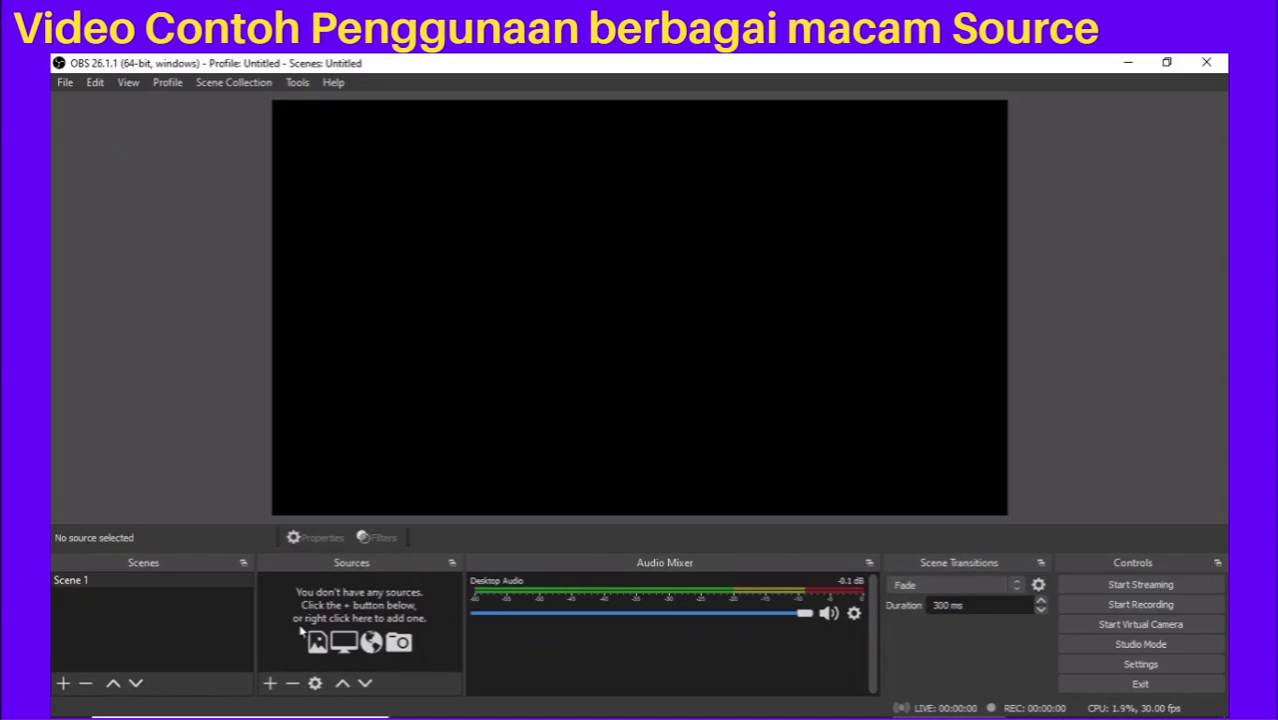
- Add an Audio Input Capture source to Scene 1 using the Microphone (Realtek High Definition Audio) device
{"action": "left_click", "coordinate": [270, 684]}
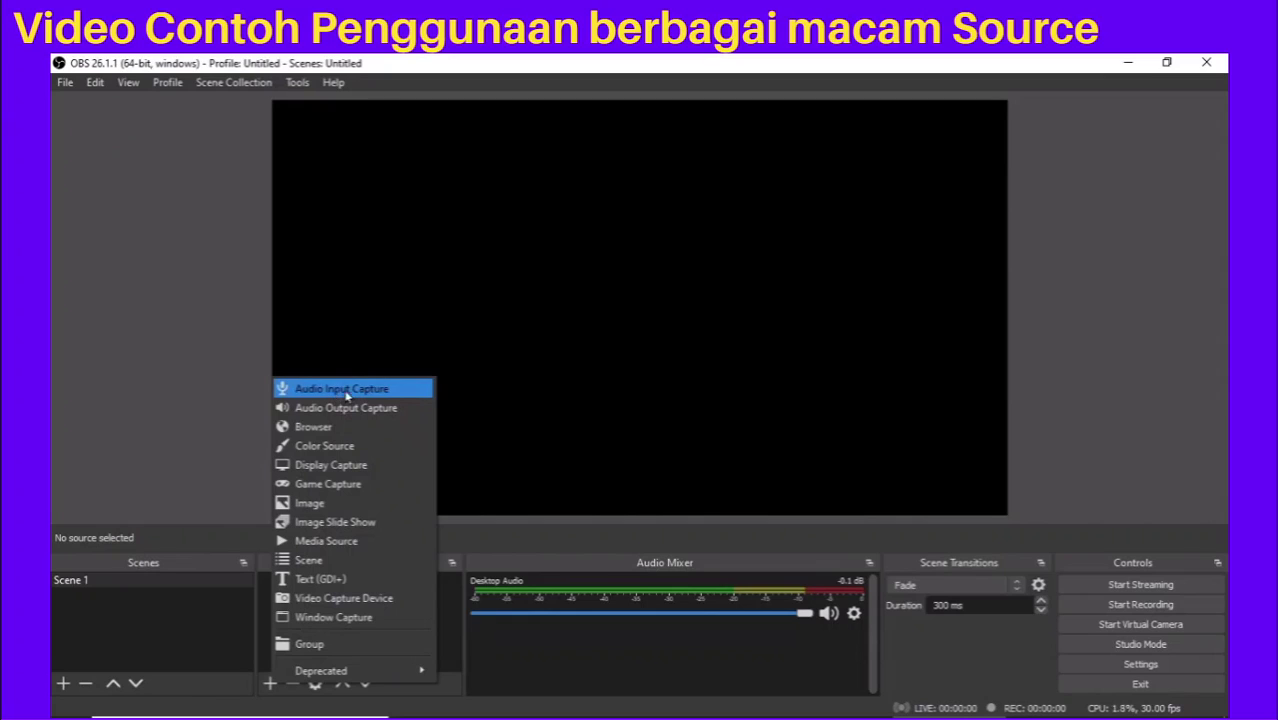
{"action": "left_click", "coordinate": [398, 395]}
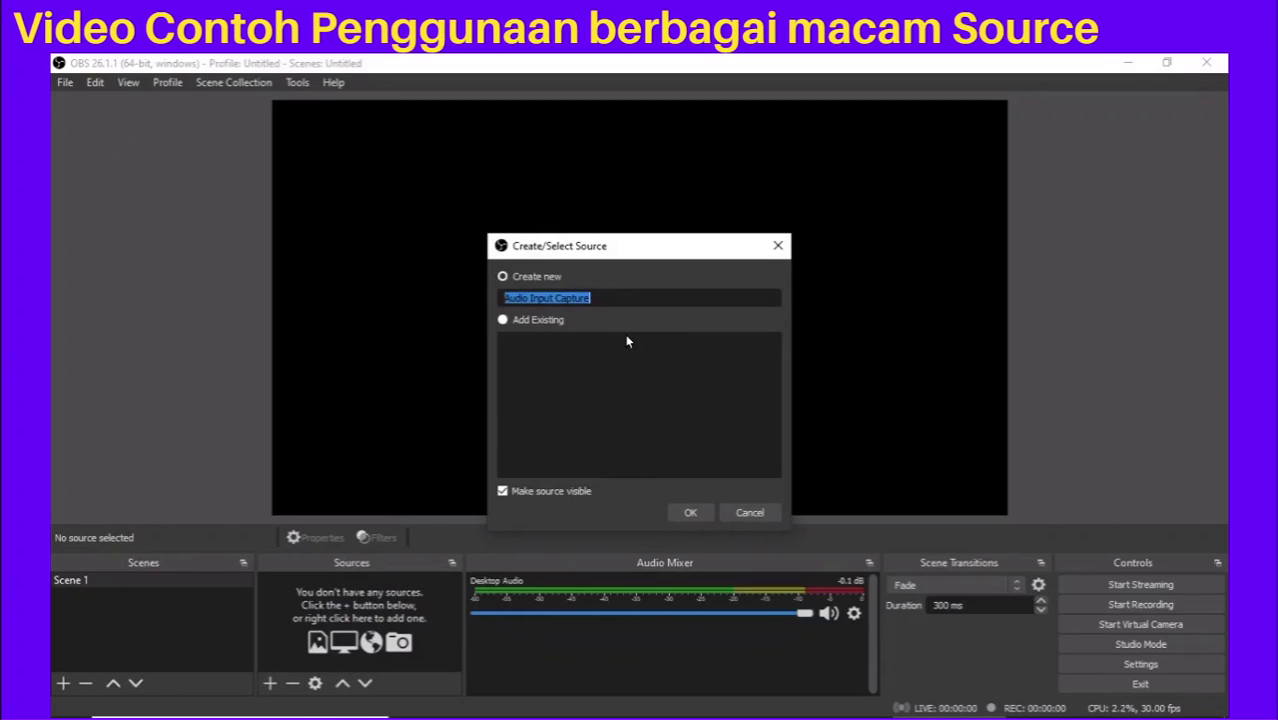
{"action": "left_click", "coordinate": [692, 512]}
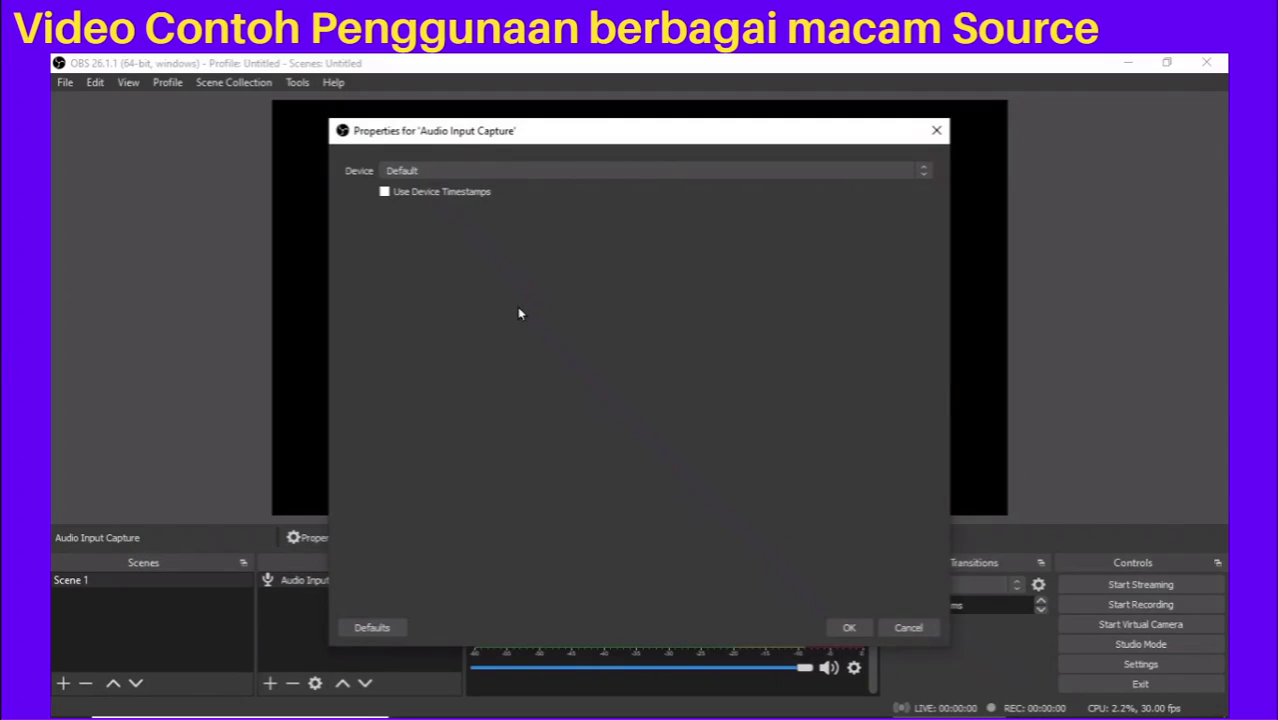
{"action": "left_click", "coordinate": [631, 172]}
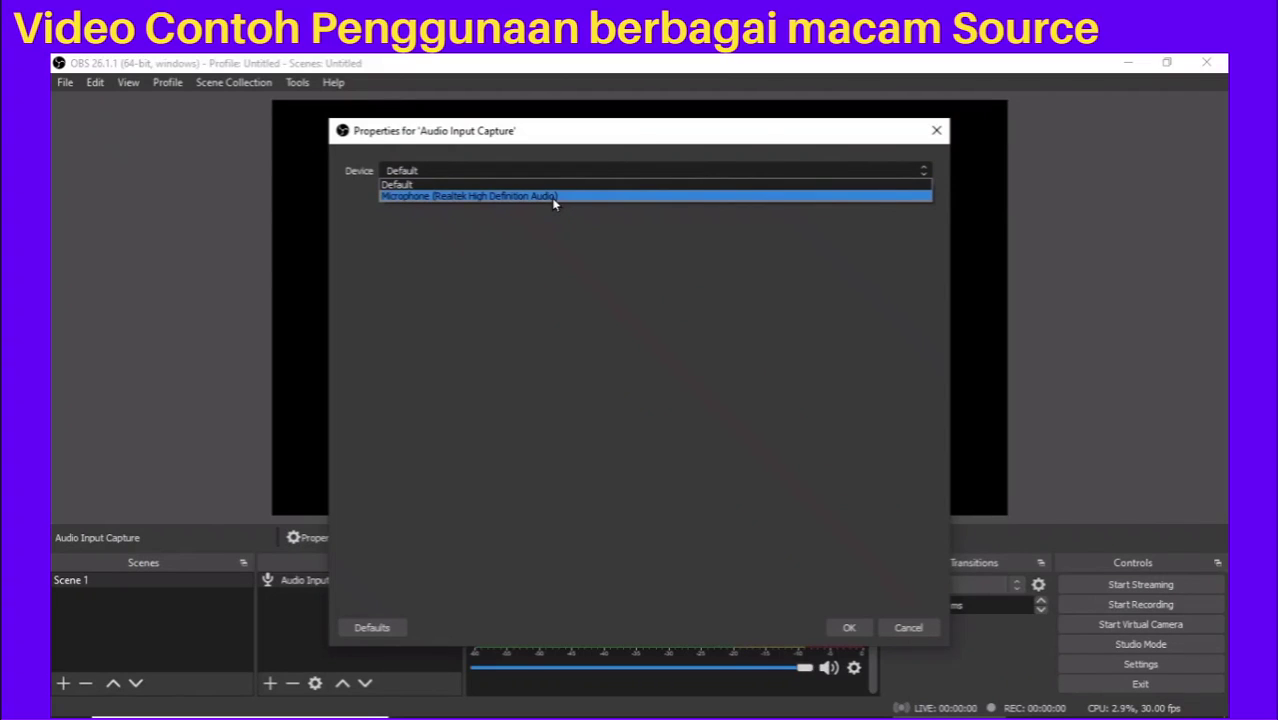
{"action": "left_click", "coordinate": [561, 197]}
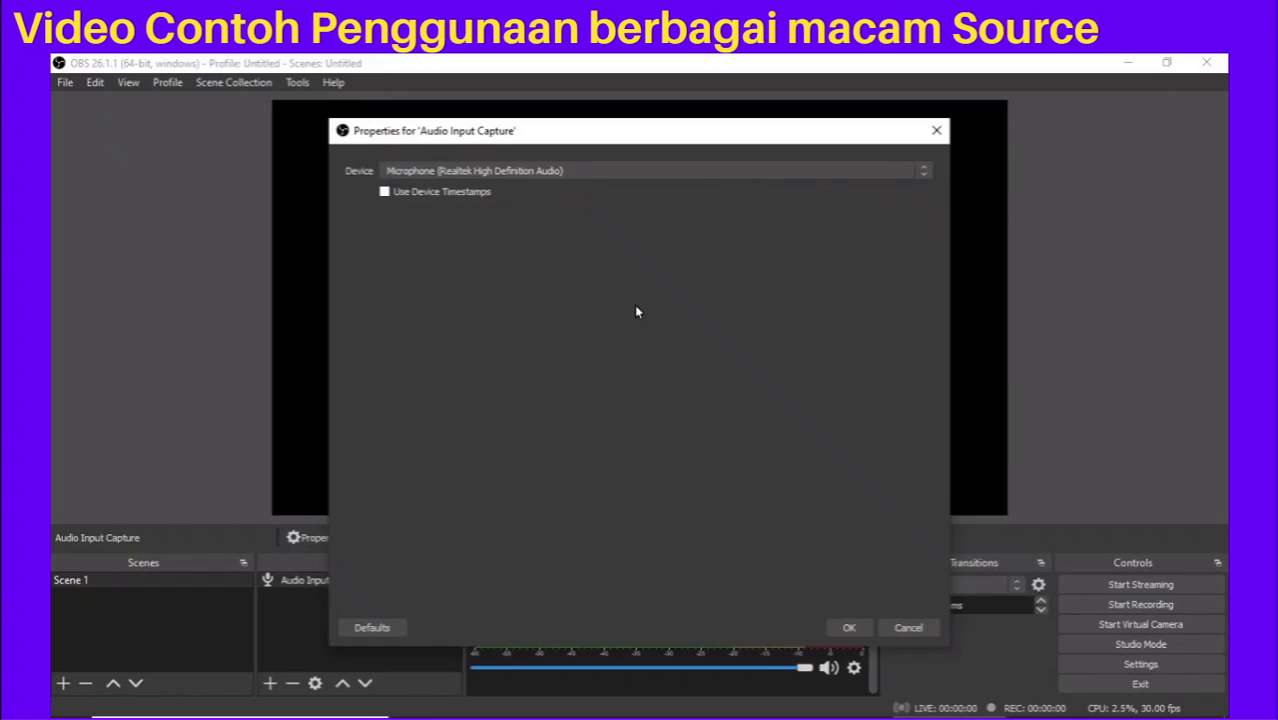
{"action": "left_click", "coordinate": [848, 628]}
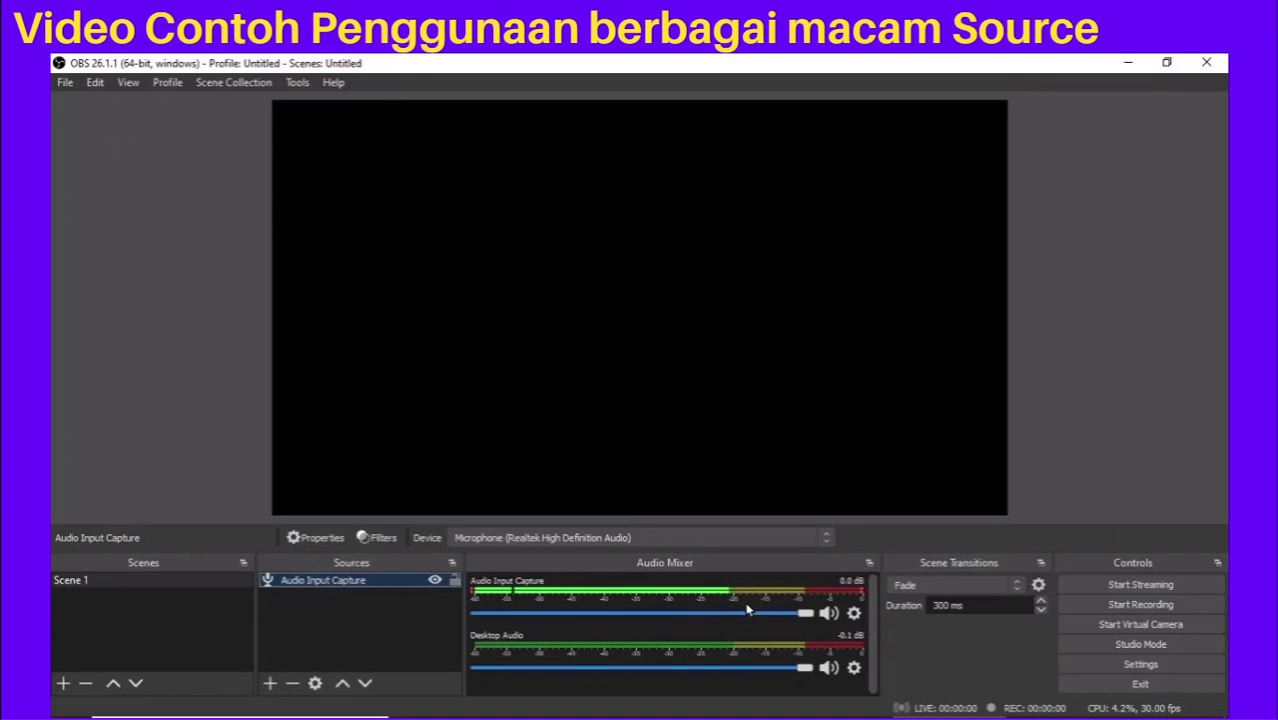
- Add a Gain filter to the Audio Input Capture source and set its gain to -30 dB
{"action": "left_click", "coordinate": [853, 615]}
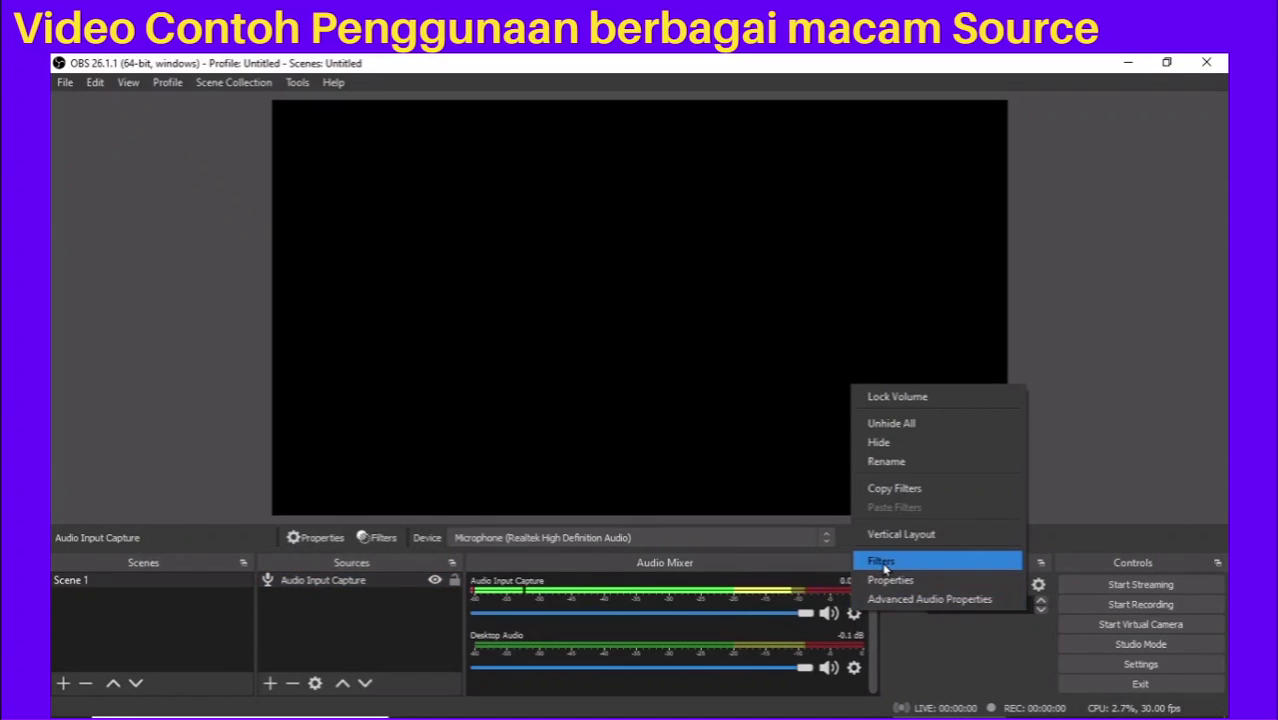
{"action": "left_click", "coordinate": [883, 563]}
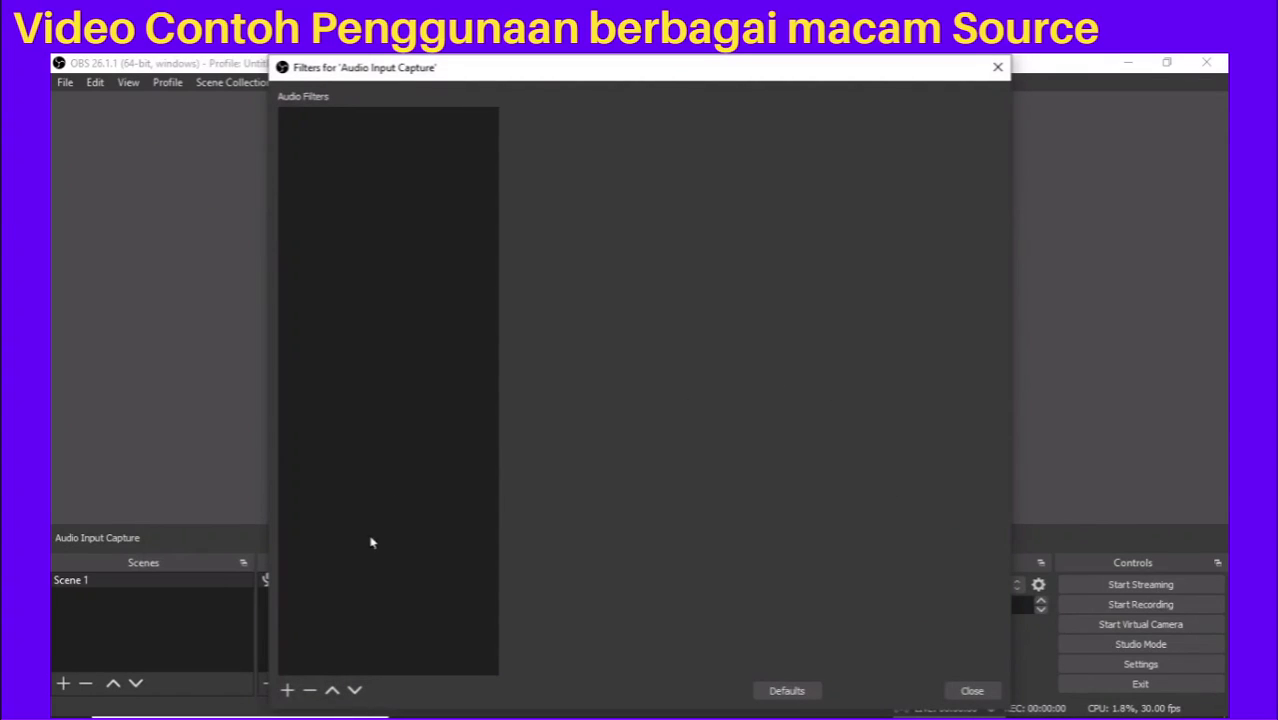
{"action": "left_click", "coordinate": [287, 690]}
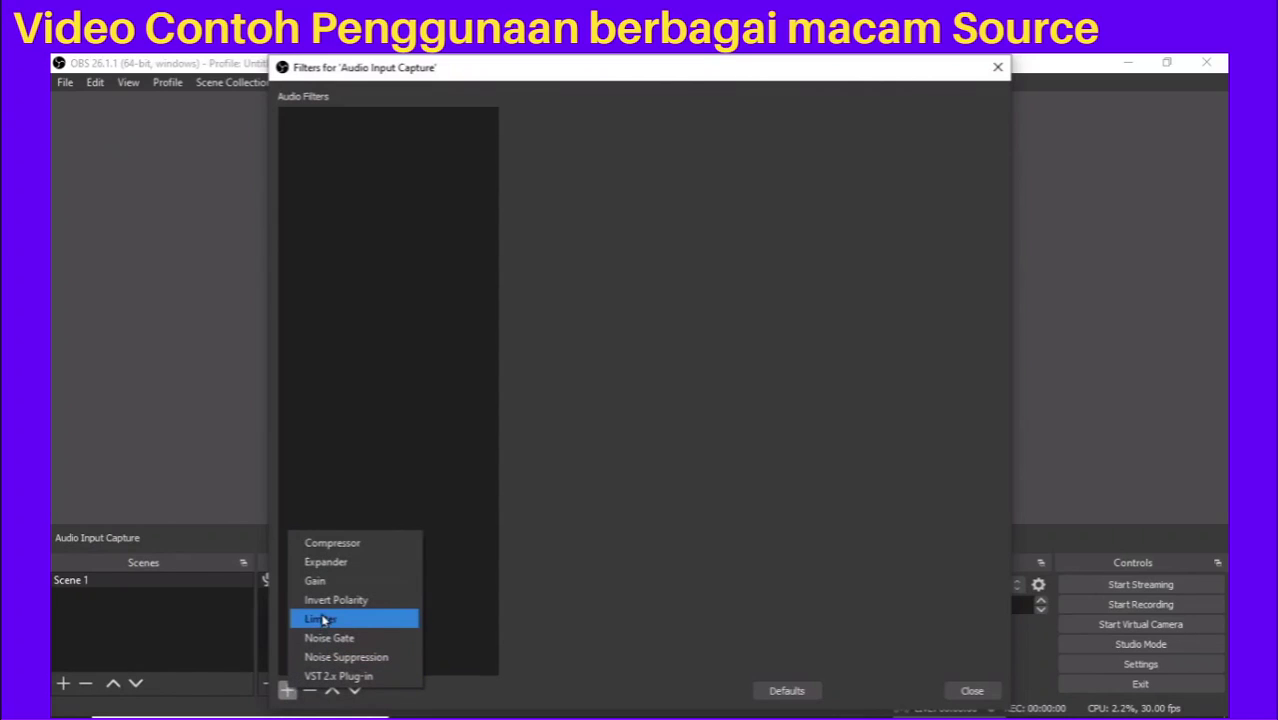
{"action": "left_click", "coordinate": [323, 582]}
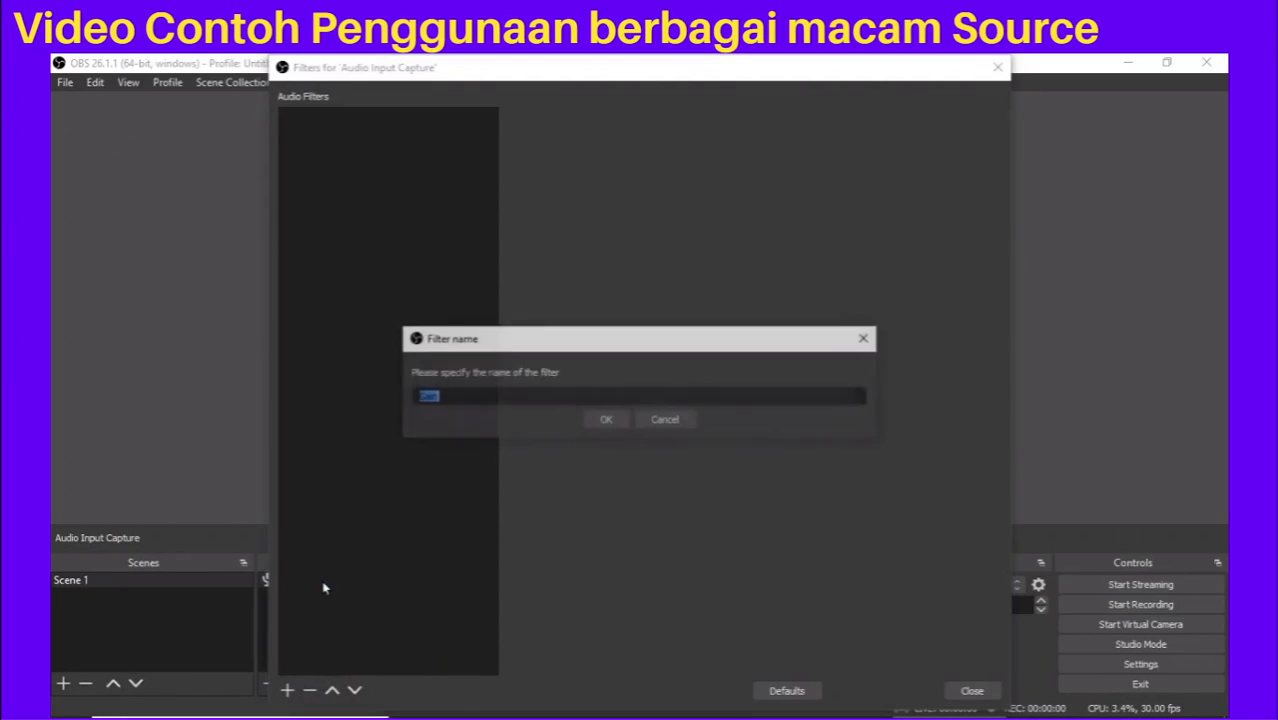
{"action": "left_click", "coordinate": [605, 421]}
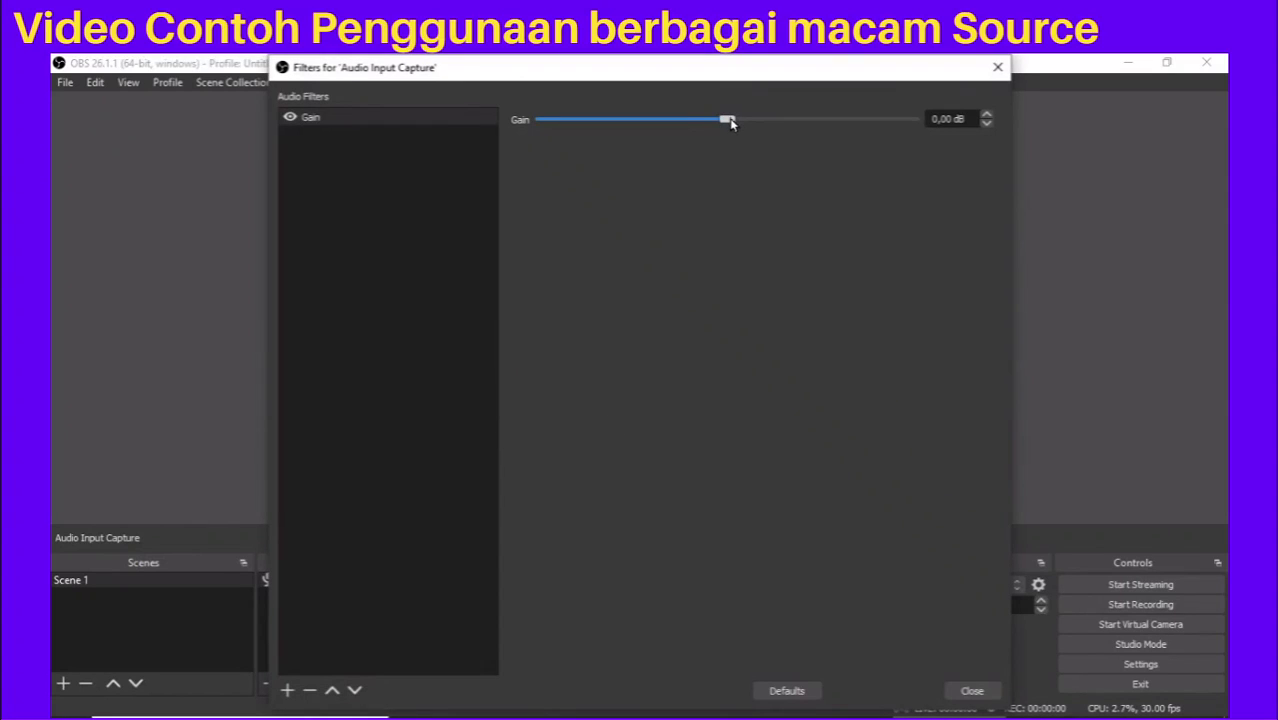
{"action": "left_click_drag", "start_coordinate": [730, 122], "coordinate": [628, 122]}
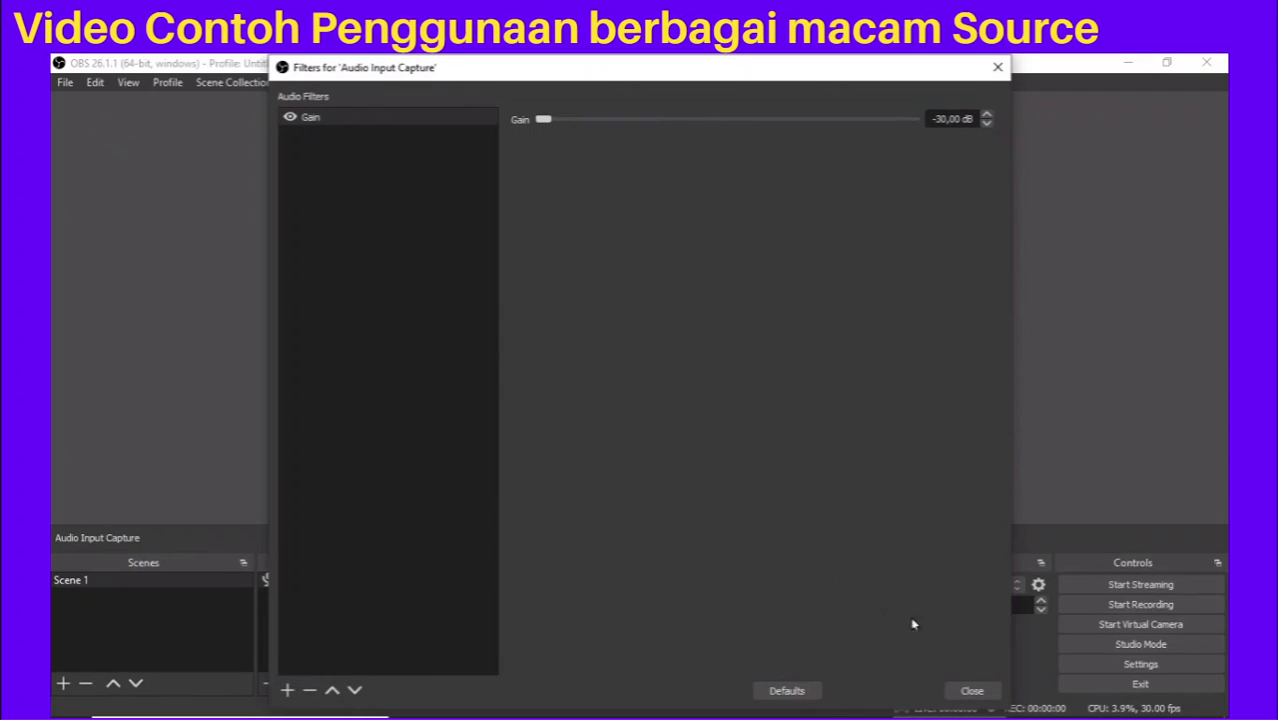
{"action": "left_click", "coordinate": [970, 690]}
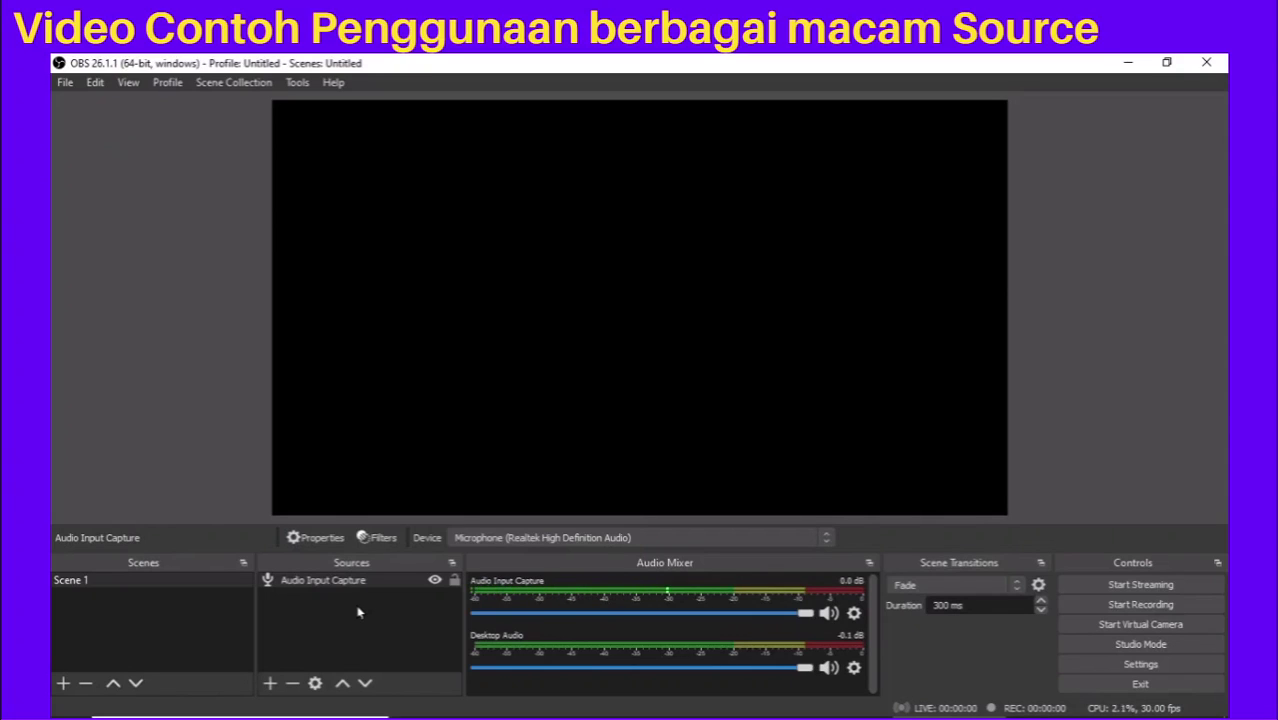
- Add a new Browser source named Browser to Scene 1, keeping it visible
{"action": "left_click", "coordinate": [270, 684]}
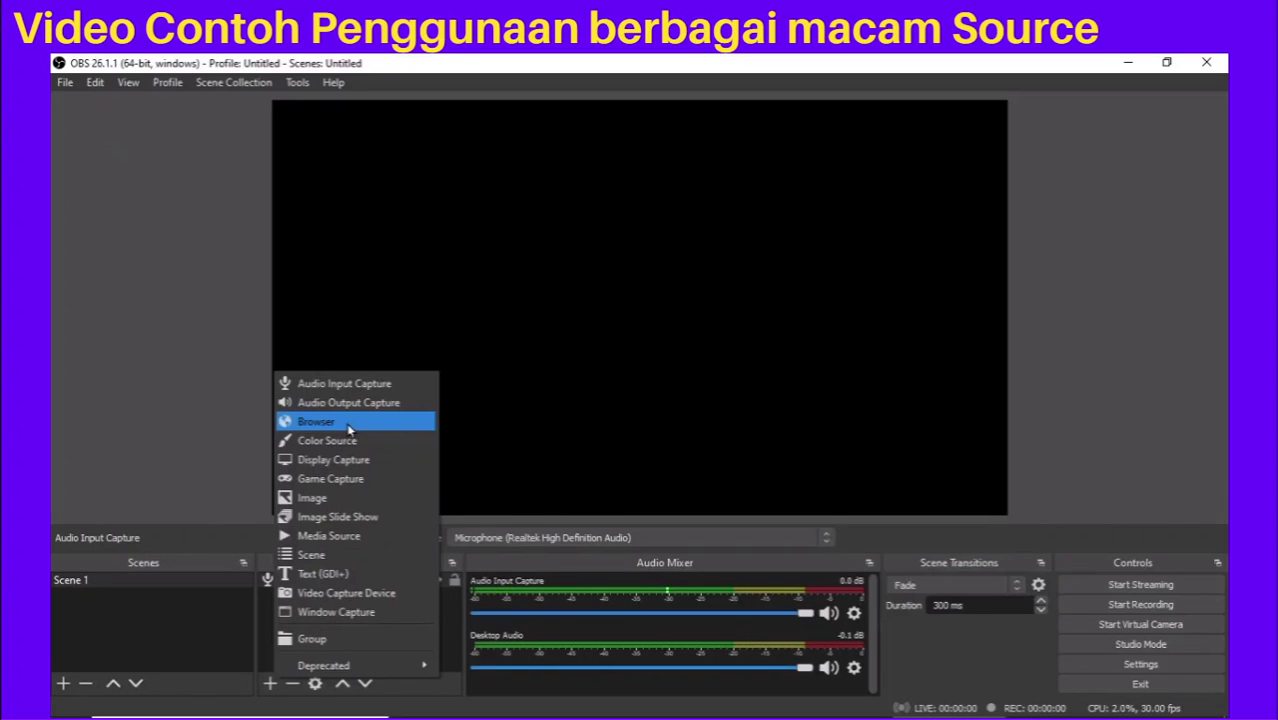
{"action": "left_click", "coordinate": [348, 429]}
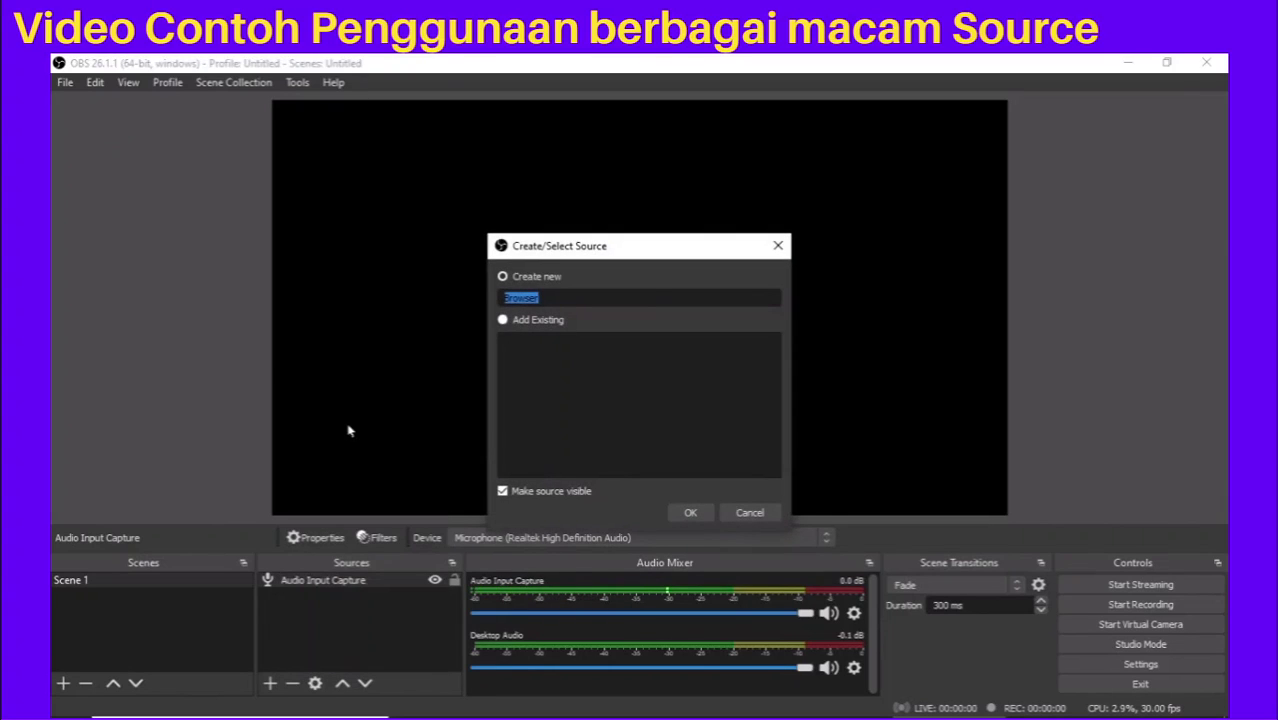
{"action": "left_click", "coordinate": [692, 512]}
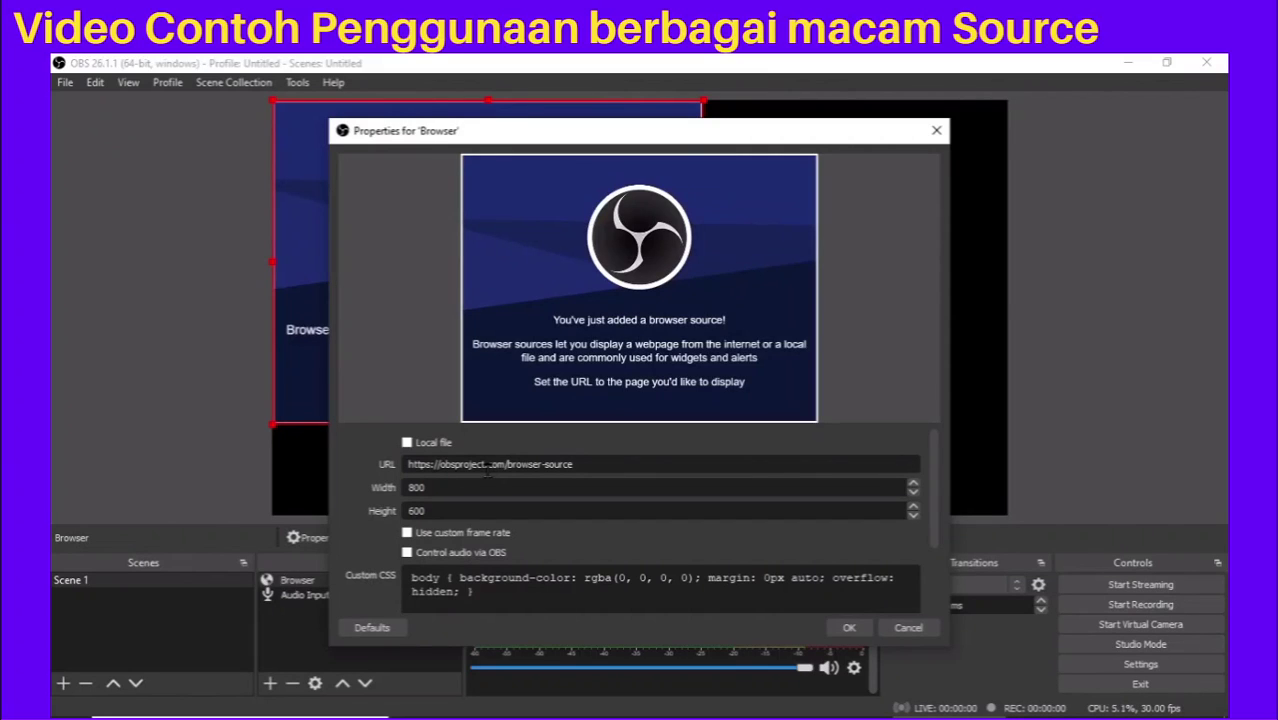
{"action": "left_click", "coordinate": [576, 464]}
{"action": "key", "text": "ctrl+a"}
{"action": "type", "text": "http://obsproject.com/browser-source"}
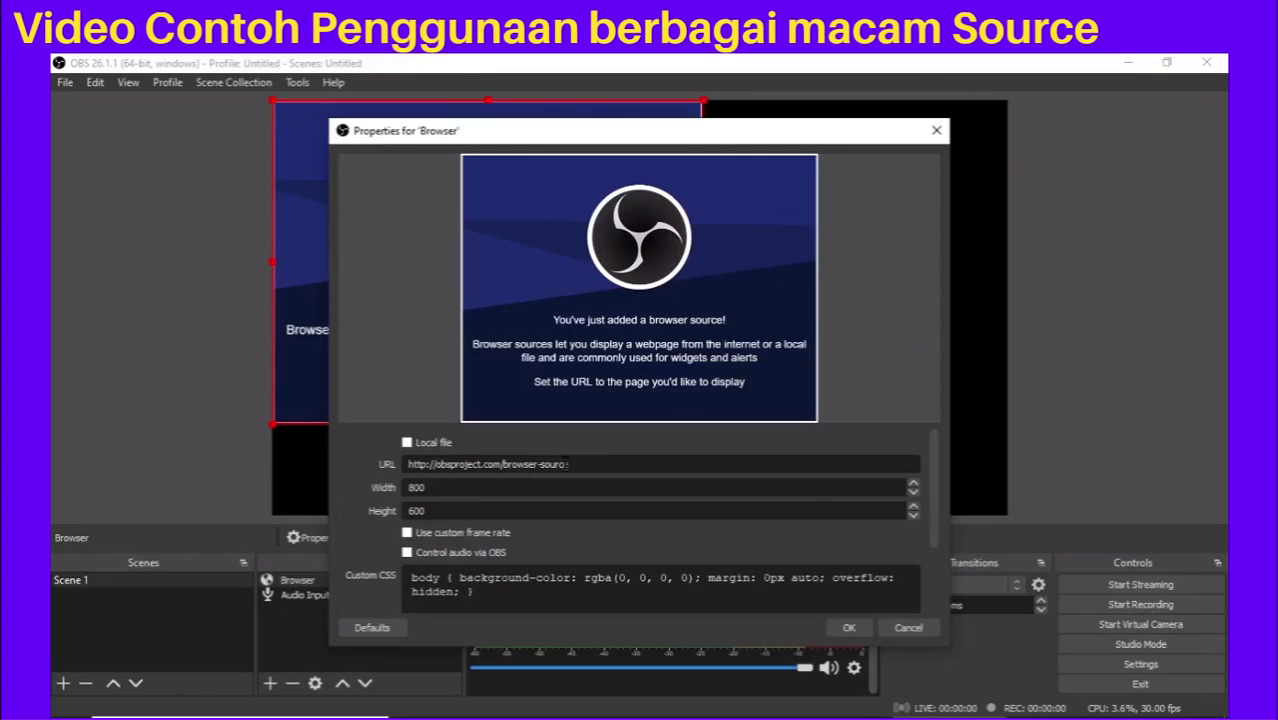
{"action": "left_click_drag", "start_coordinate": [568, 464], "coordinate": [438, 462]}
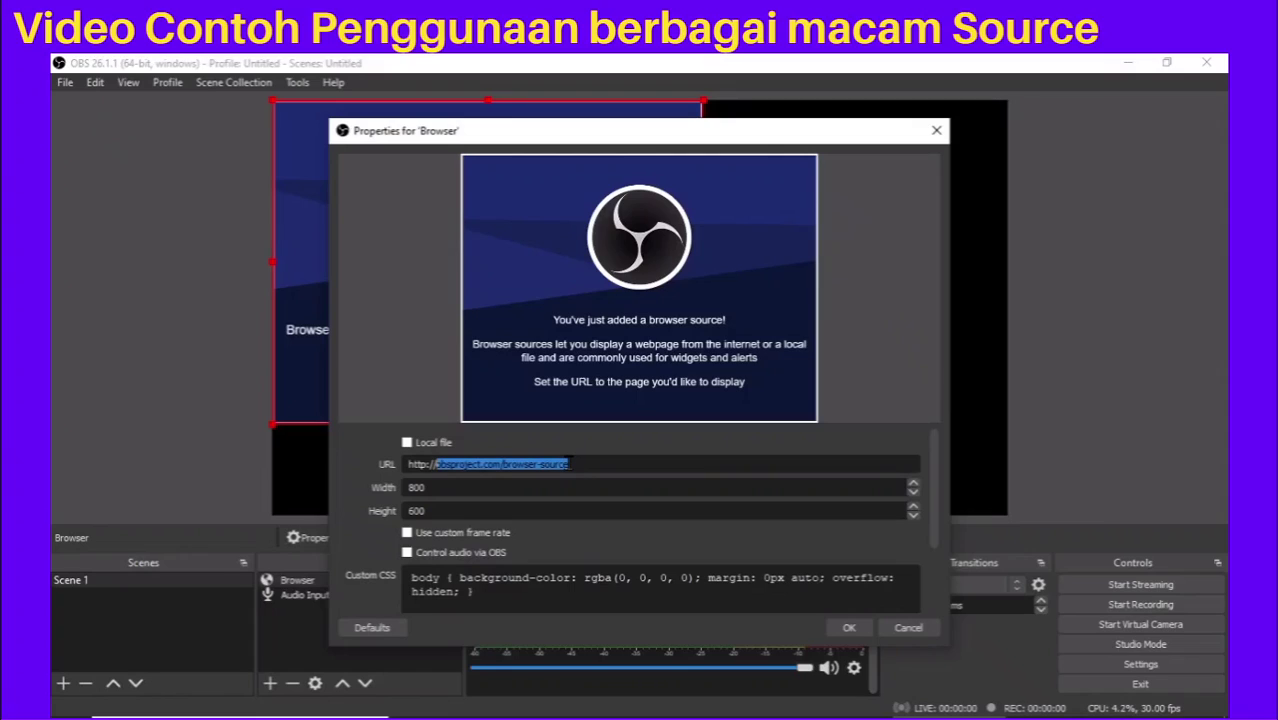
{"action": "type", "text": "192"}
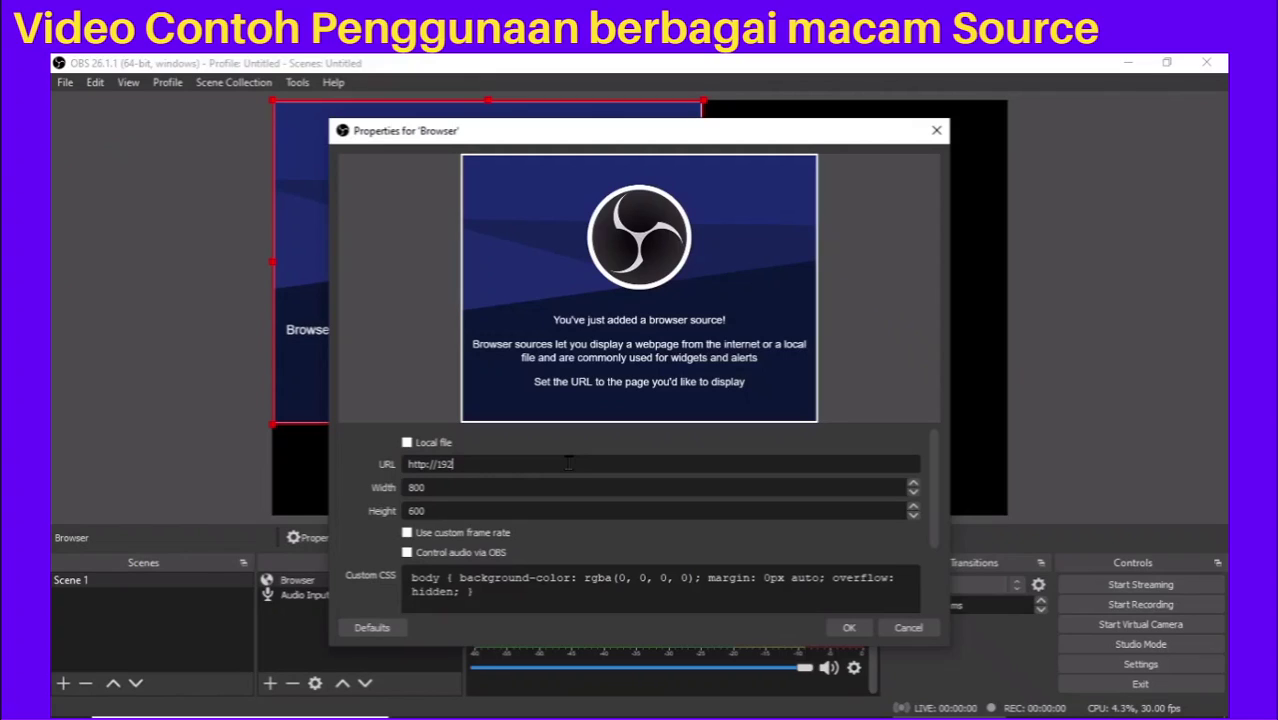
{"action": "type", "text": ".168.43.1:8080"}
{"action": "type", "text": "/video"}
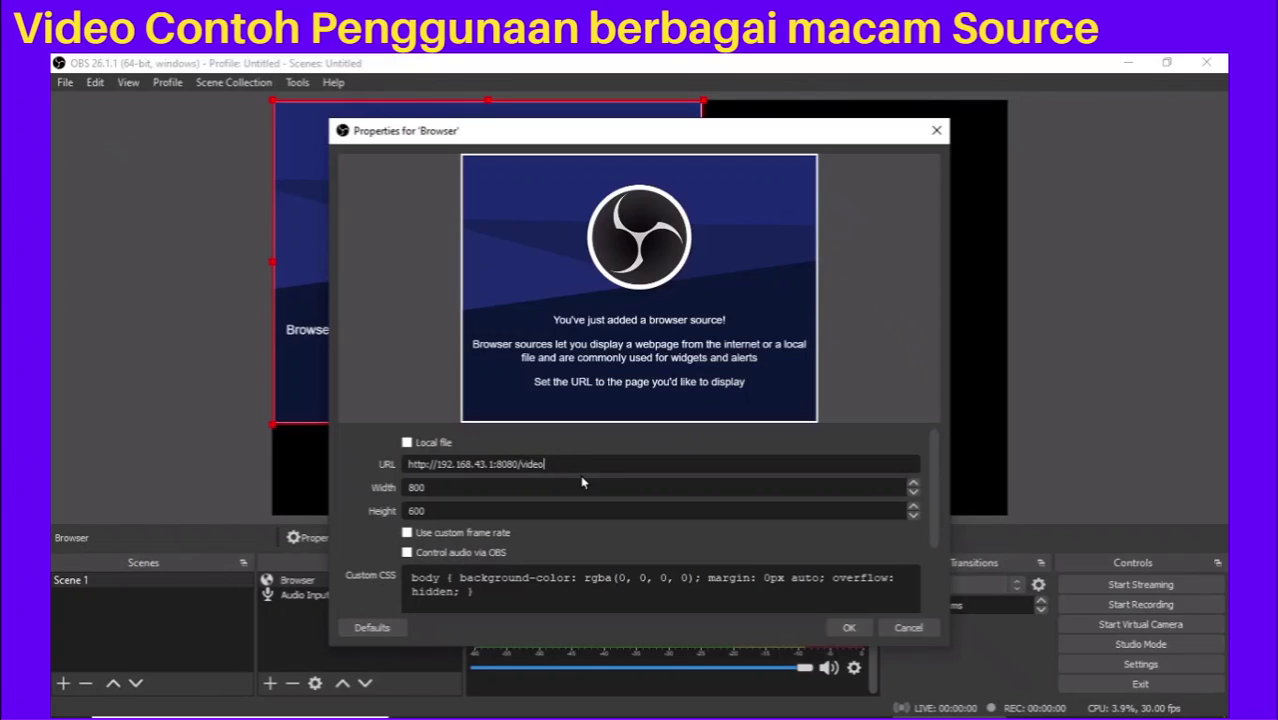
- Confirm the Browser source's properties and add a visible Display Capture source of Display 1: 1366x768 with cursor capture to Scene 1
{"action": "left_click", "coordinate": [850, 627]}
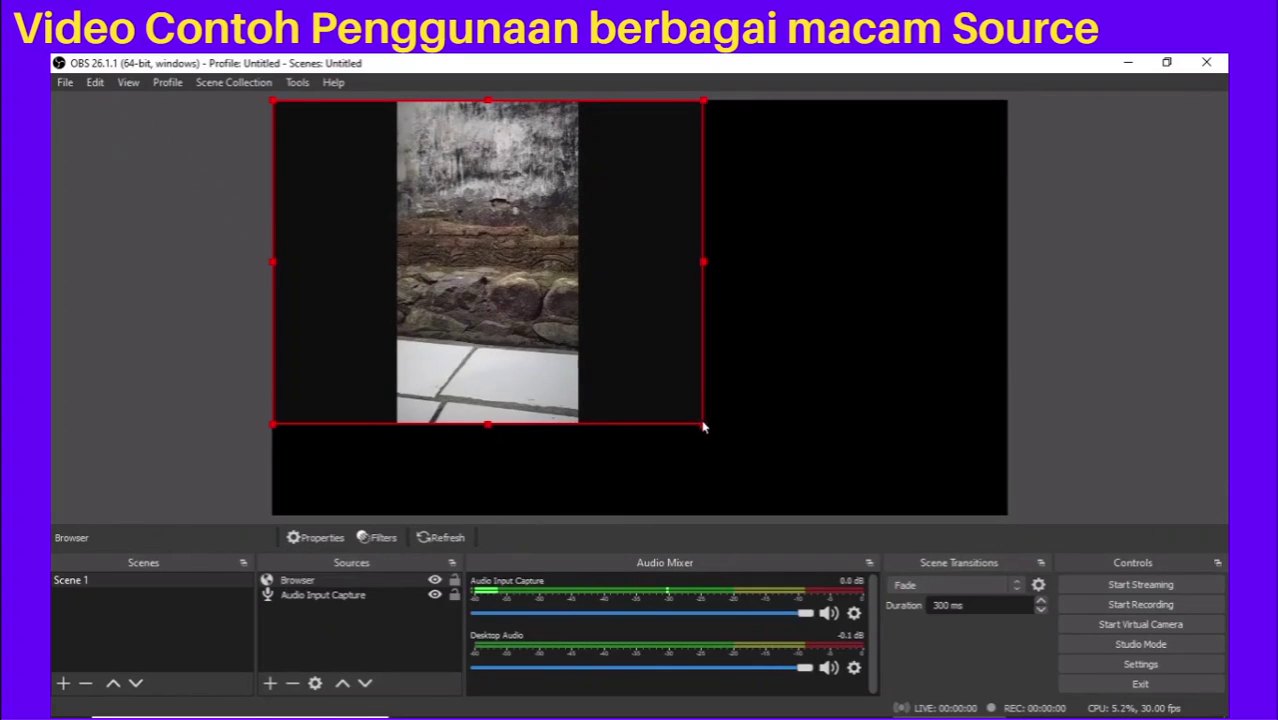
{"action": "left_click", "coordinate": [269, 682]}
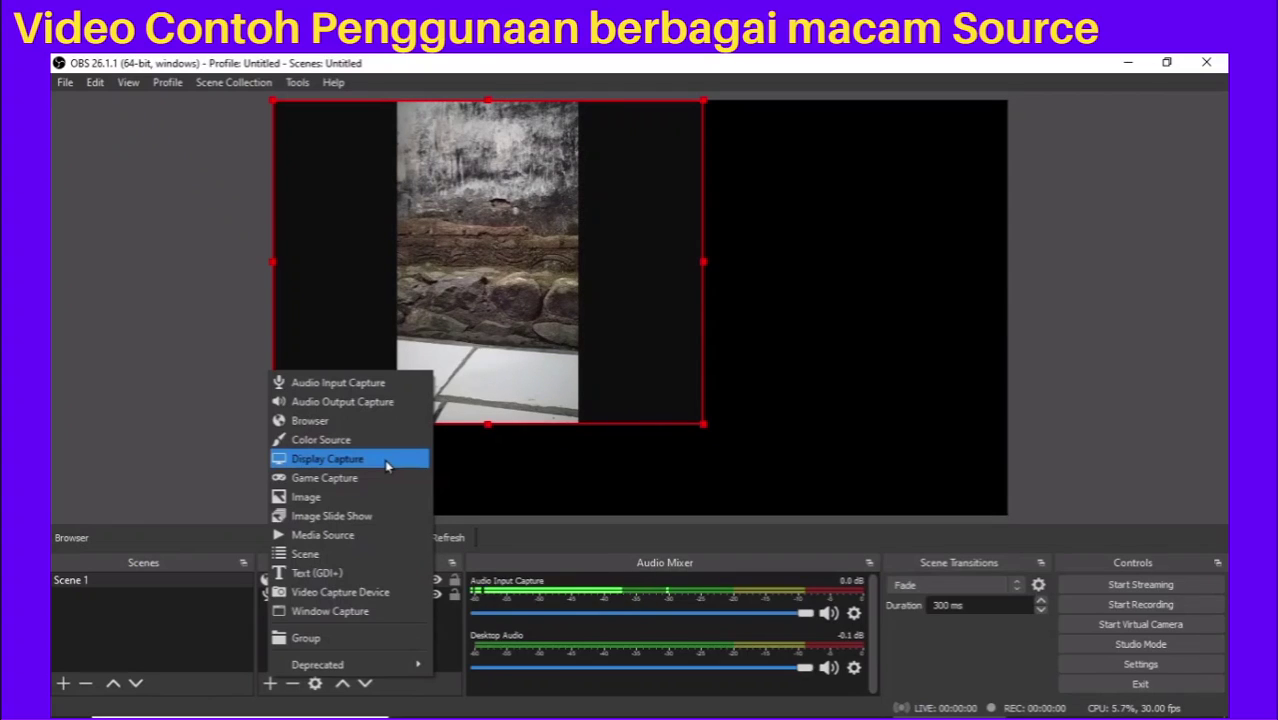
{"action": "left_click", "coordinate": [384, 459]}
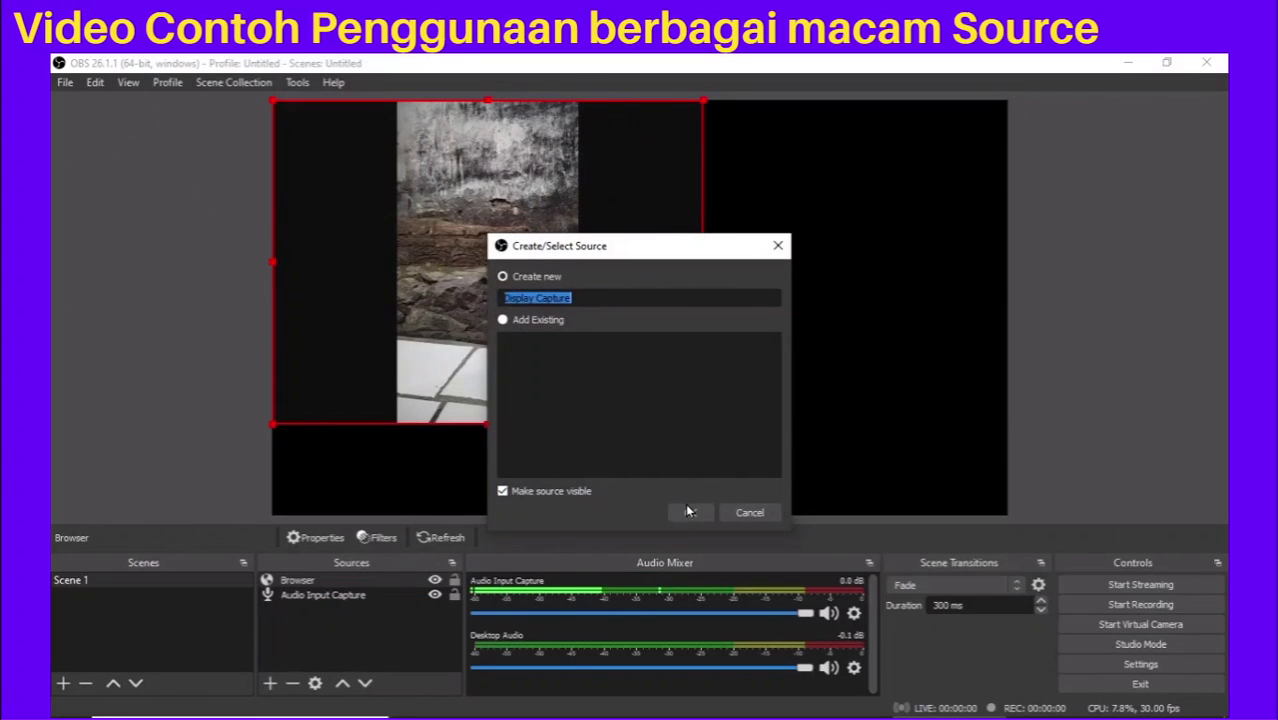
{"action": "left_click", "coordinate": [694, 512]}
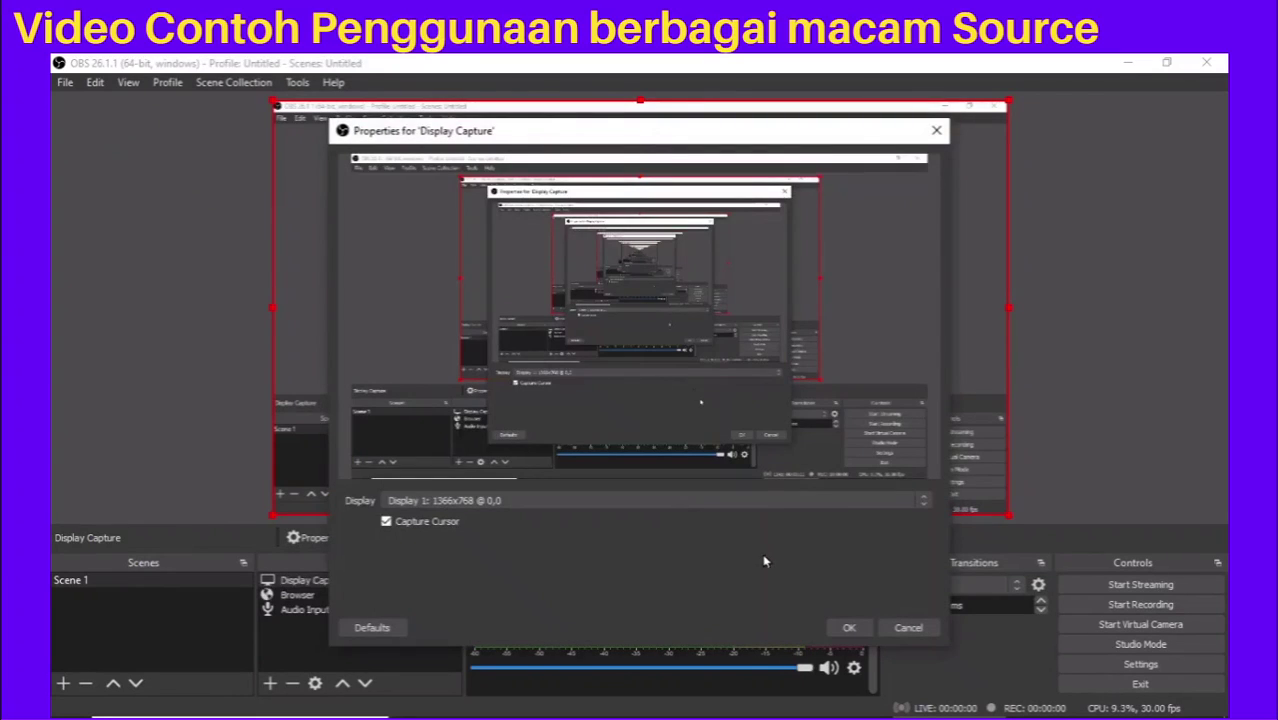
{"action": "left_click", "coordinate": [849, 627]}
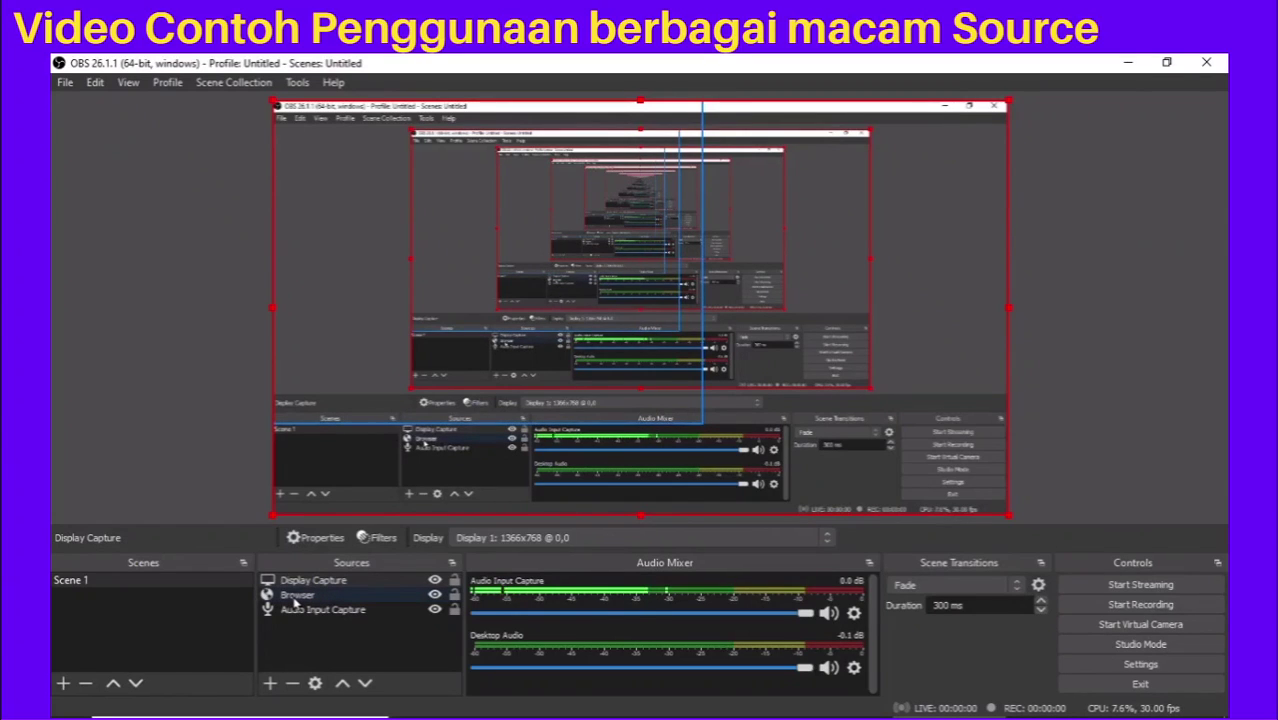
- Bring the Browser source in front of Display Capture and shrink it into the canvas's lower-right corner
{"action": "left_click", "coordinate": [296, 597]}
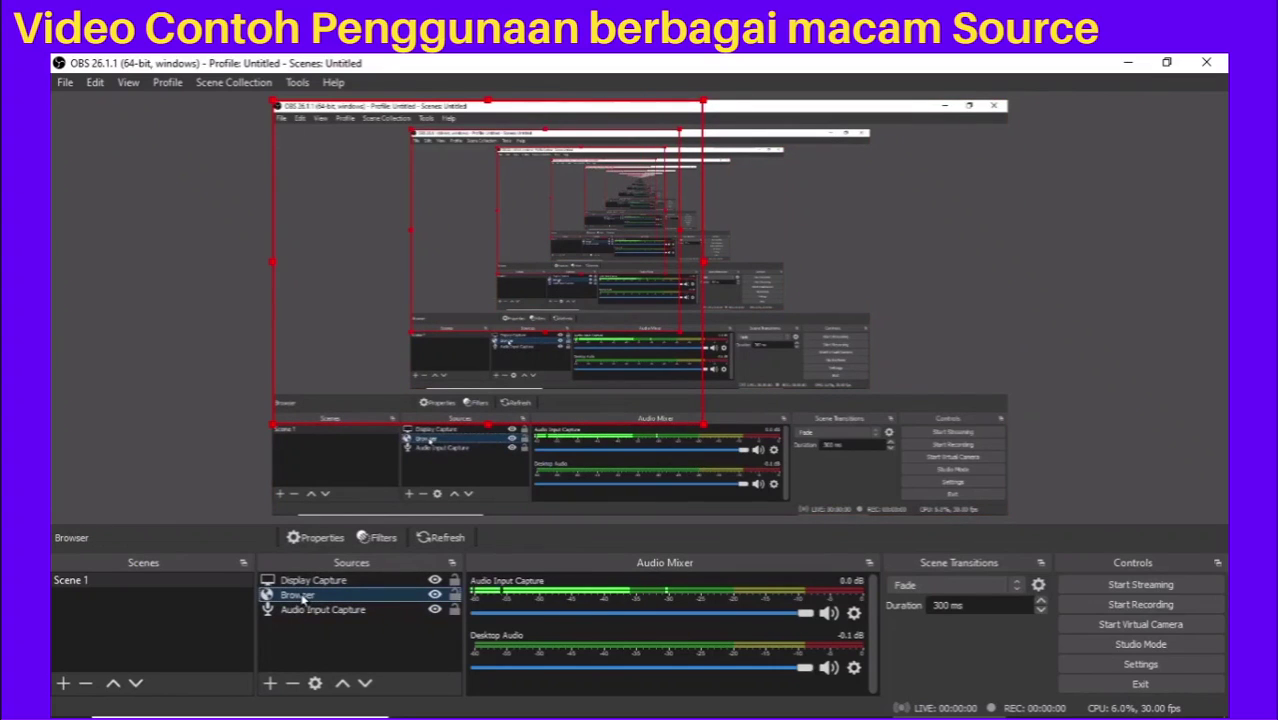
{"action": "left_click", "coordinate": [343, 683]}
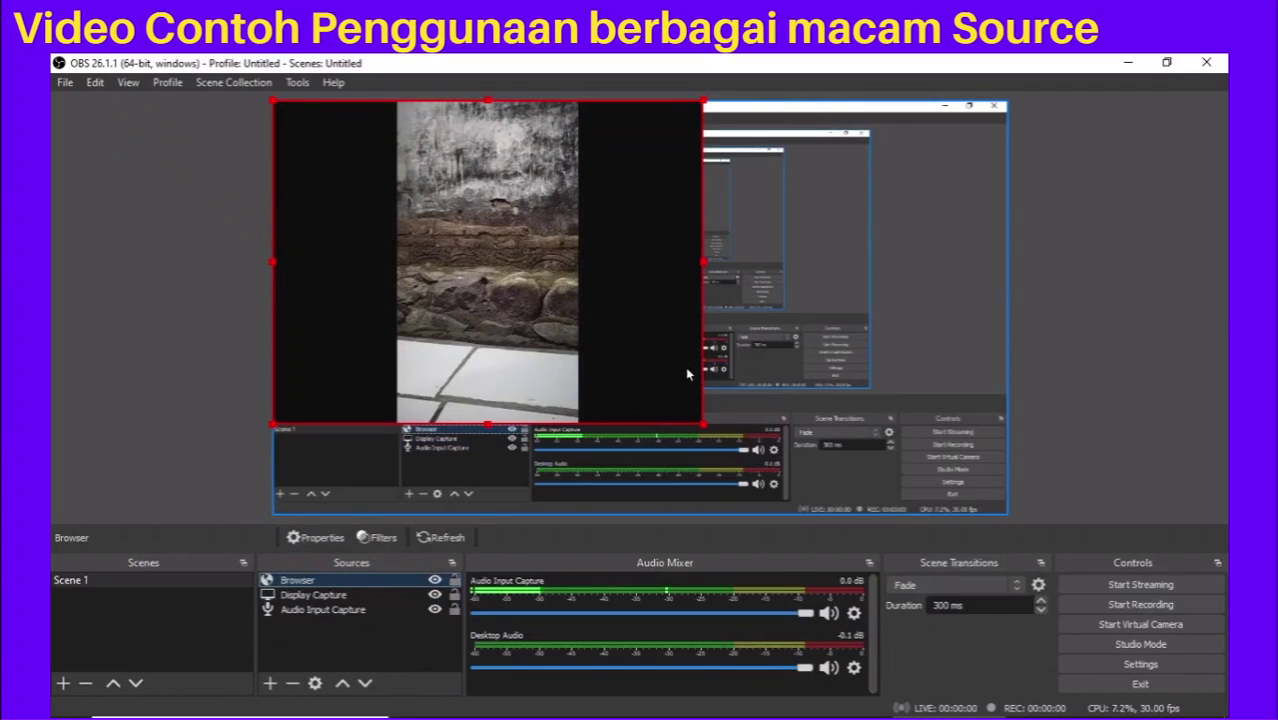
{"action": "left_click_drag", "start_coordinate": [703, 423], "coordinate": [571, 320]}
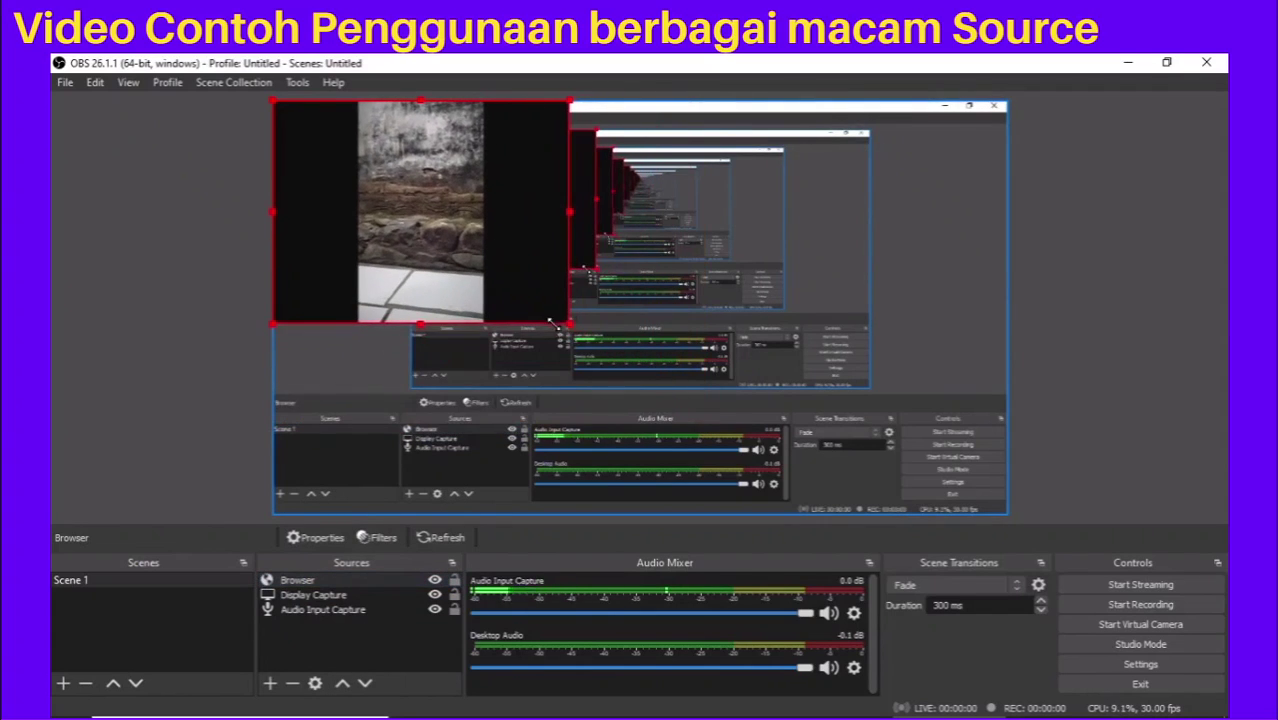
{"action": "left_click_drag", "start_coordinate": [464, 256], "coordinate": [899, 448]}
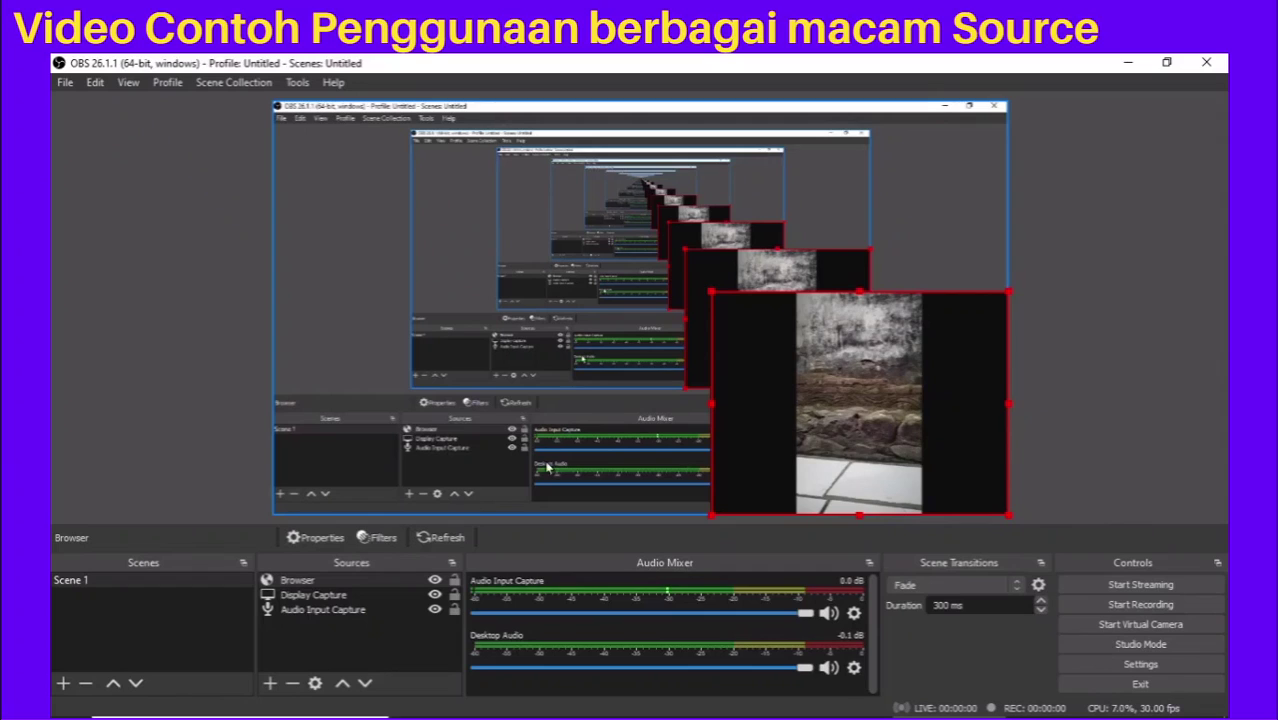
- Add a new visible Image source named Image to Scene 1
{"action": "left_click", "coordinate": [272, 683]}
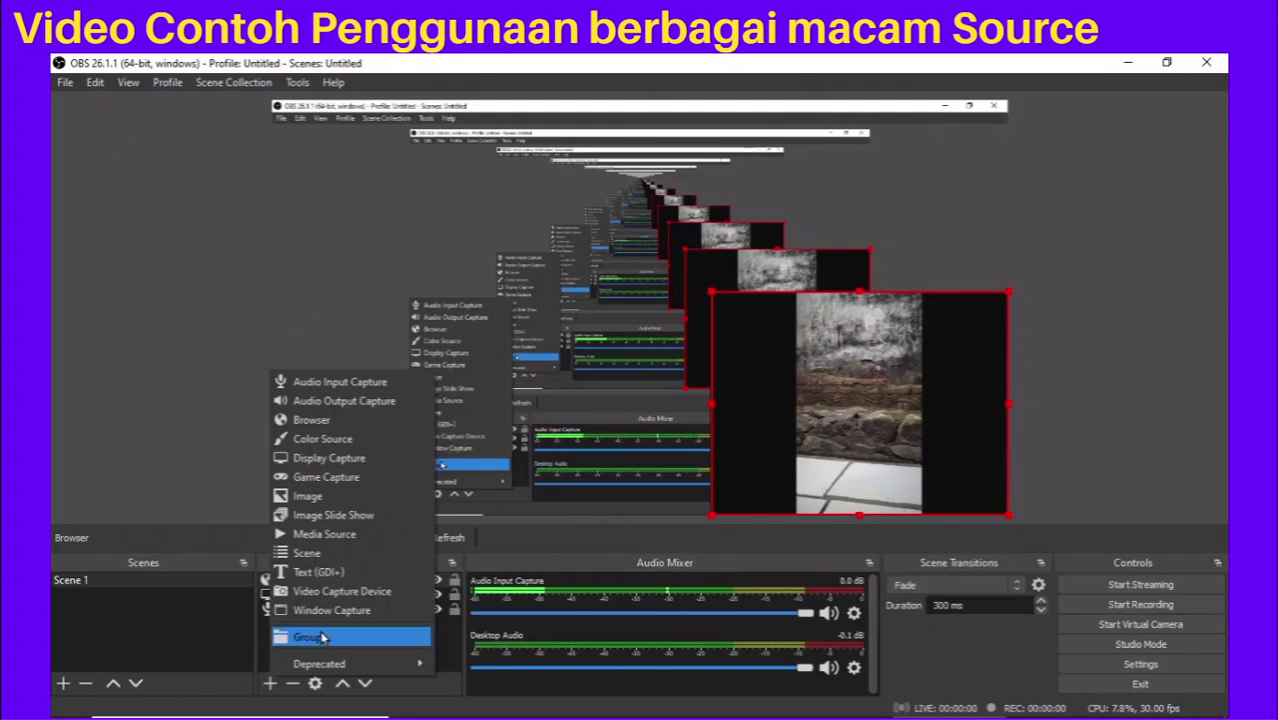
{"action": "left_click", "coordinate": [346, 497]}
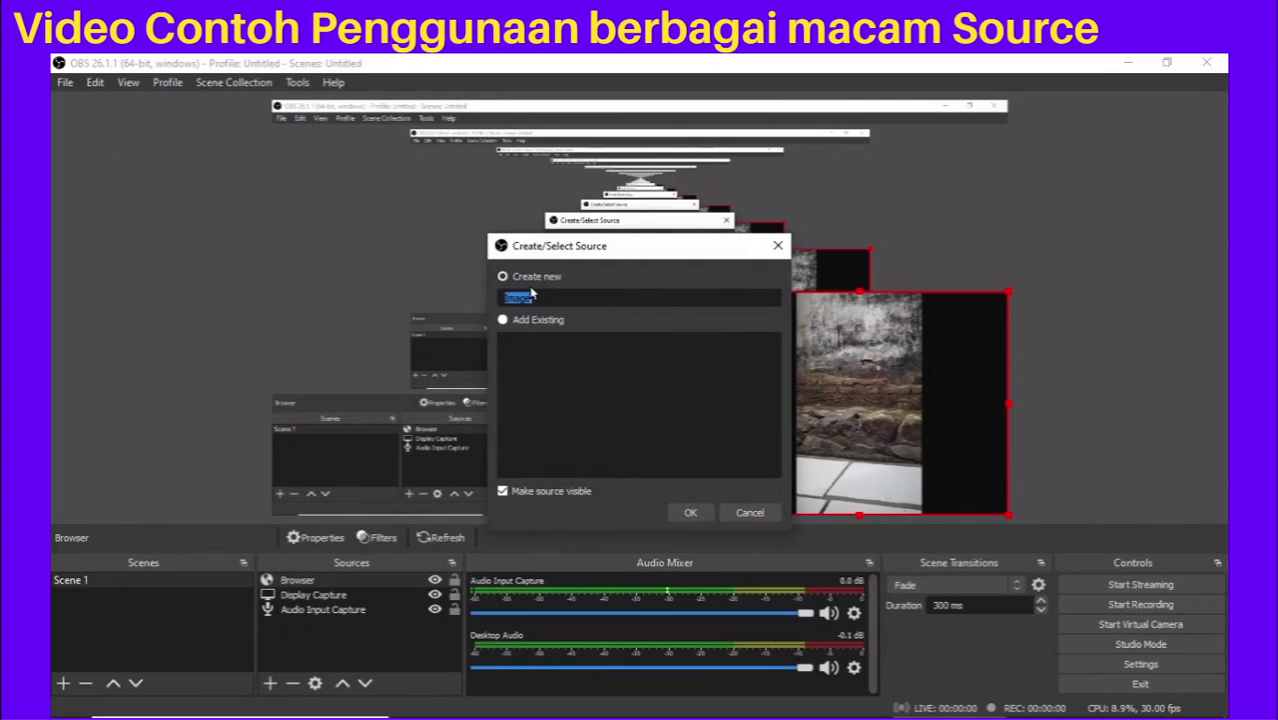
{"action": "left_click", "coordinate": [691, 513]}
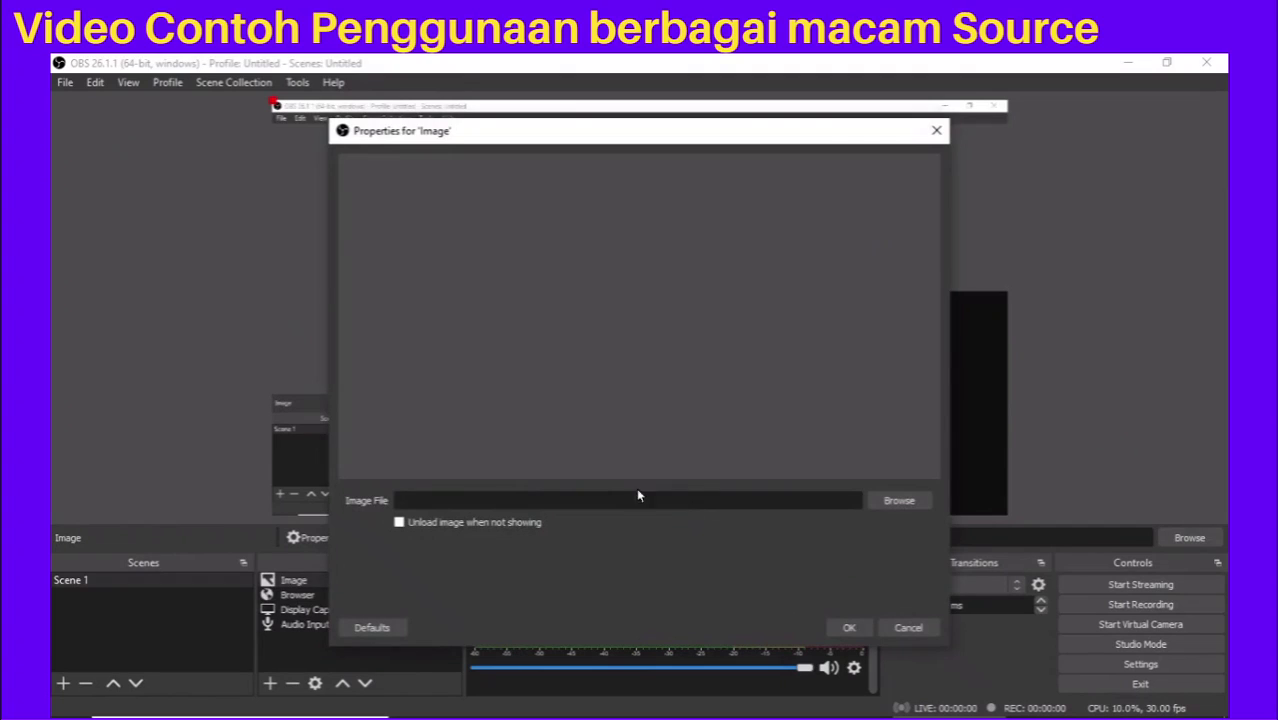
- Load Logo_kemdikbud.png from the Bumper dan Logo folder in Downloads/USP HARI SENIN into the Image source and shrink it in the canvas's upper-left corner
{"action": "left_click", "coordinate": [899, 501]}
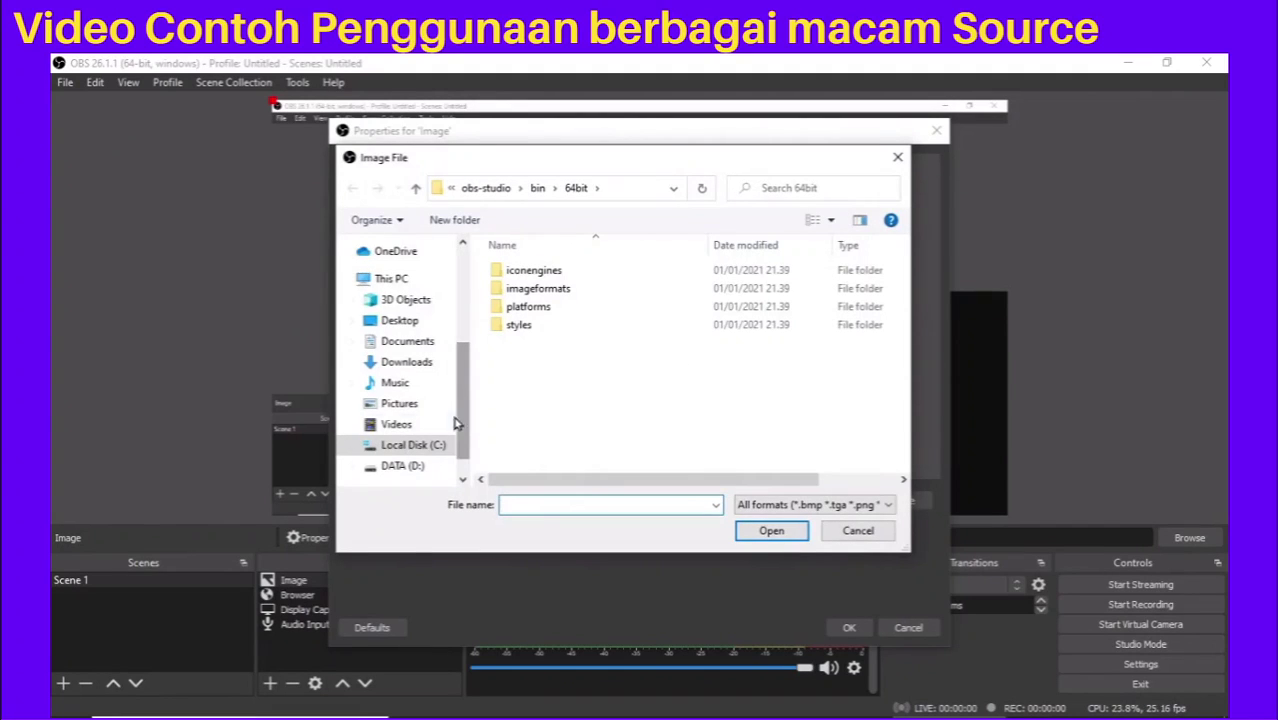
{"action": "left_click", "coordinate": [412, 364]}
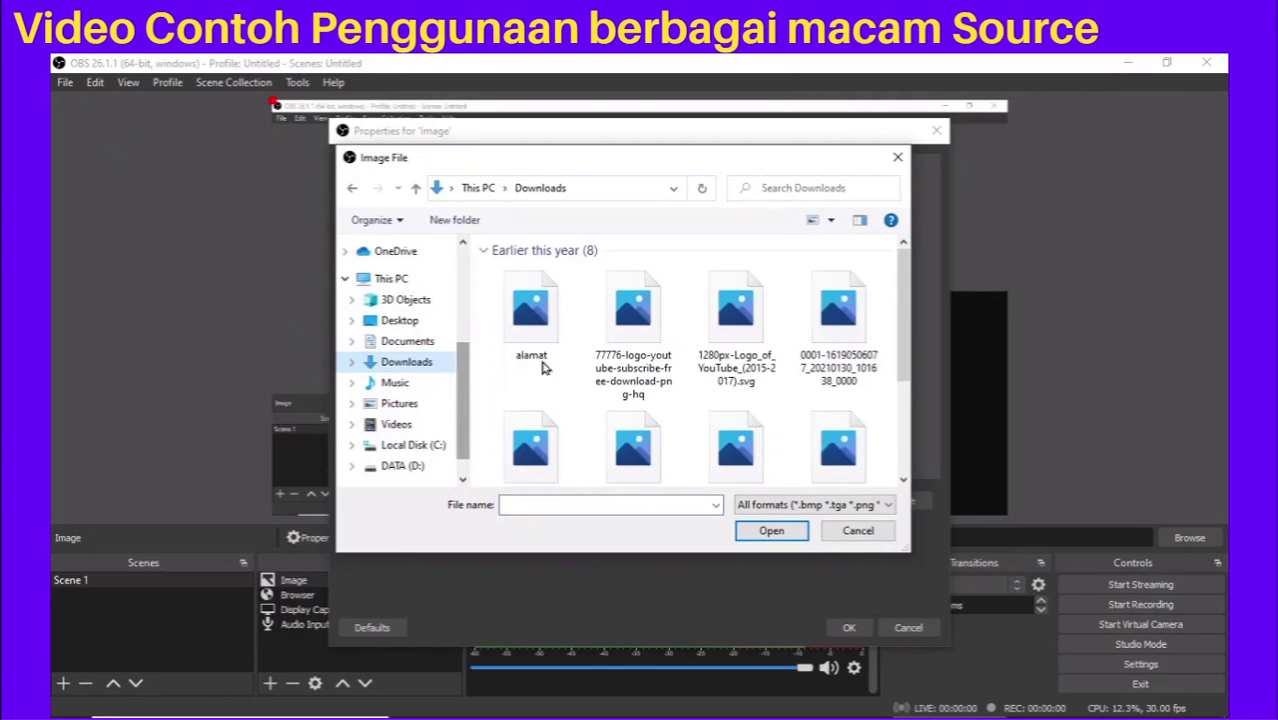
{"action": "left_click", "coordinate": [515, 313]}
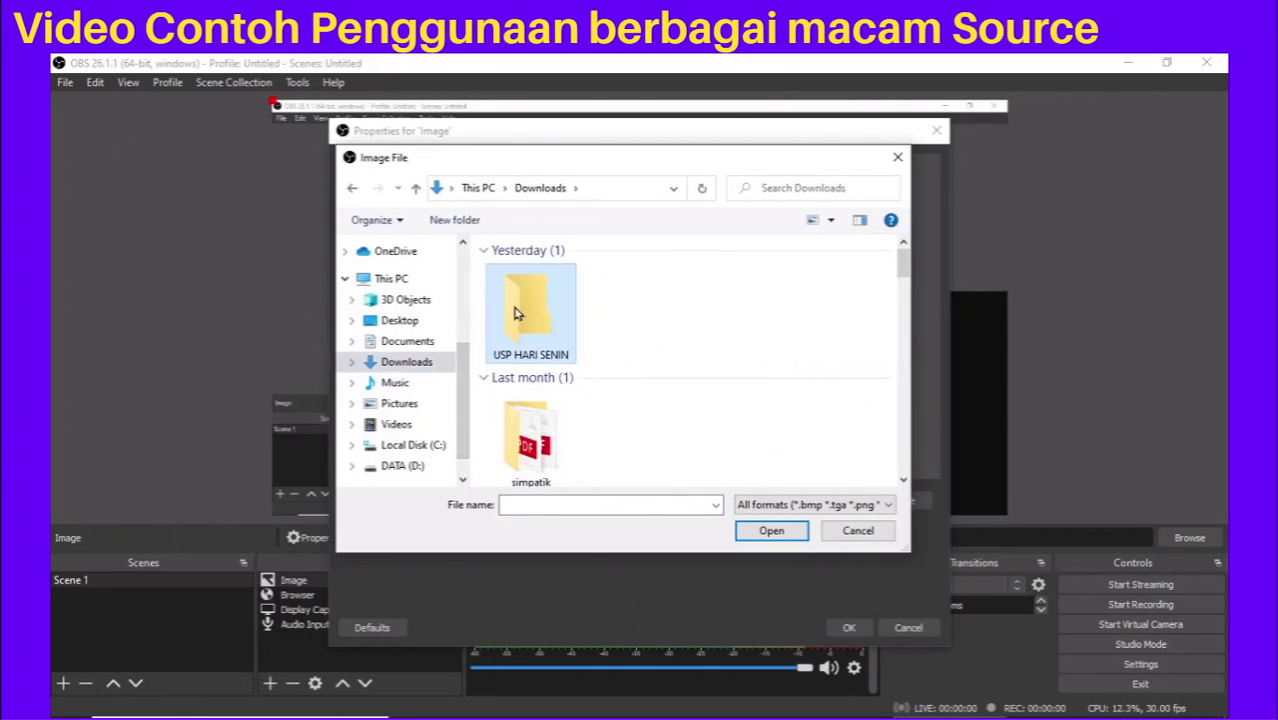
{"action": "double_click", "coordinate": [515, 313]}
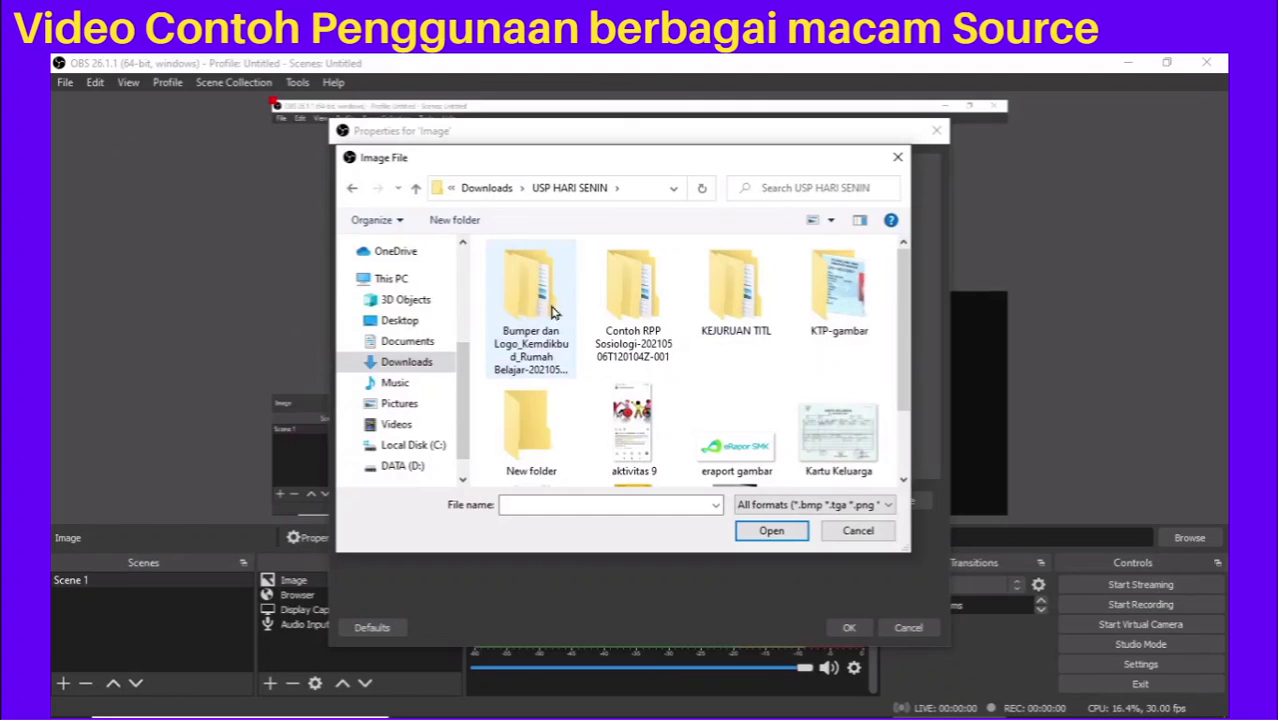
{"action": "double_click", "coordinate": [530, 305]}
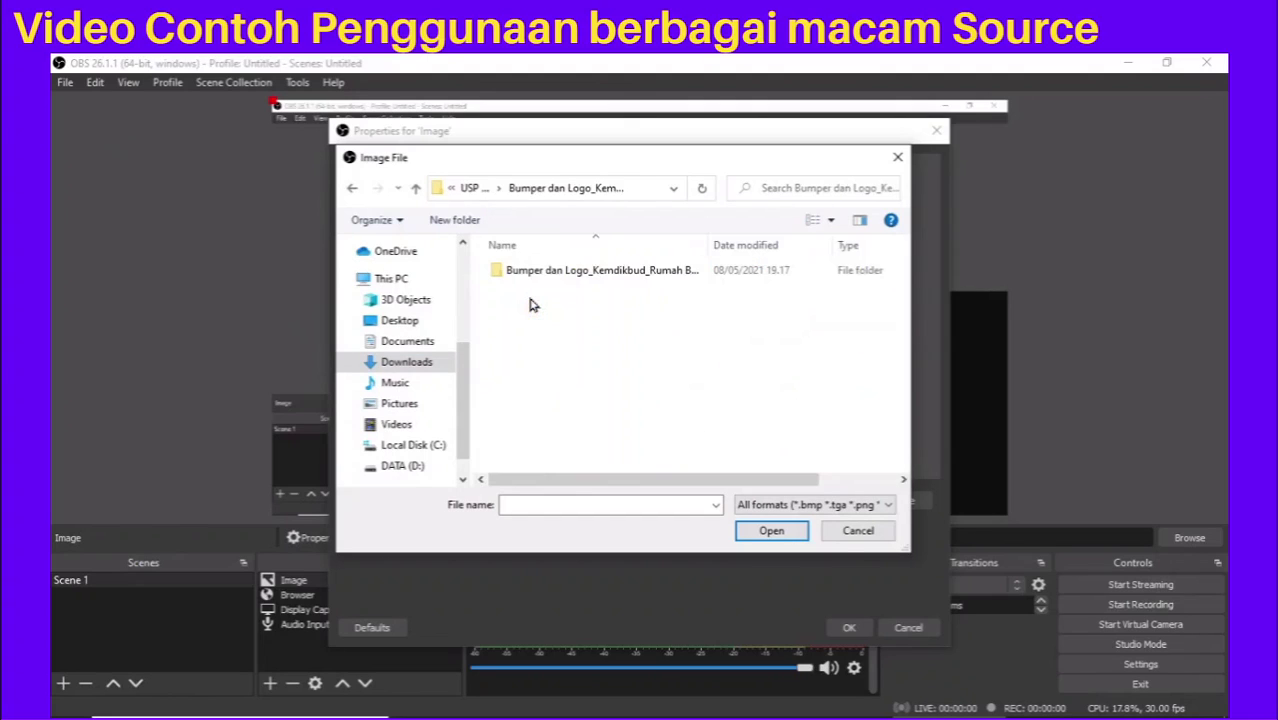
{"action": "double_click", "coordinate": [548, 274]}
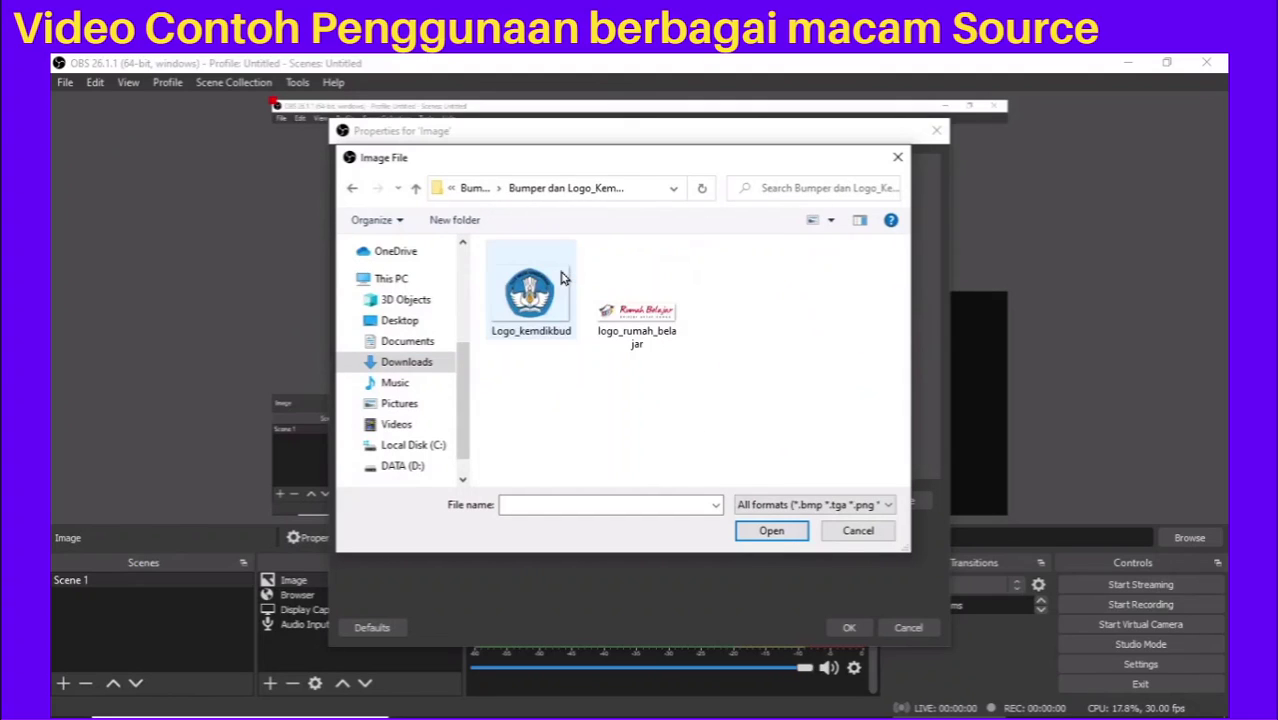
{"action": "left_click", "coordinate": [531, 298]}
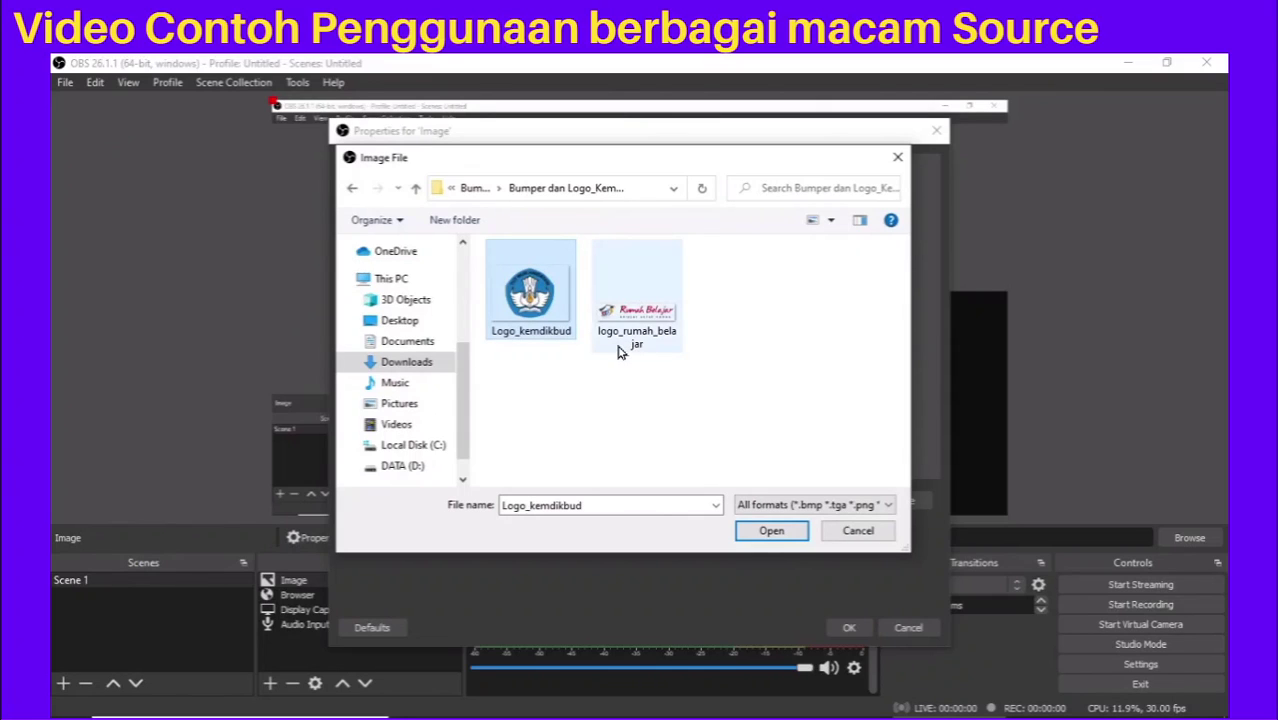
{"action": "left_click", "coordinate": [765, 532]}
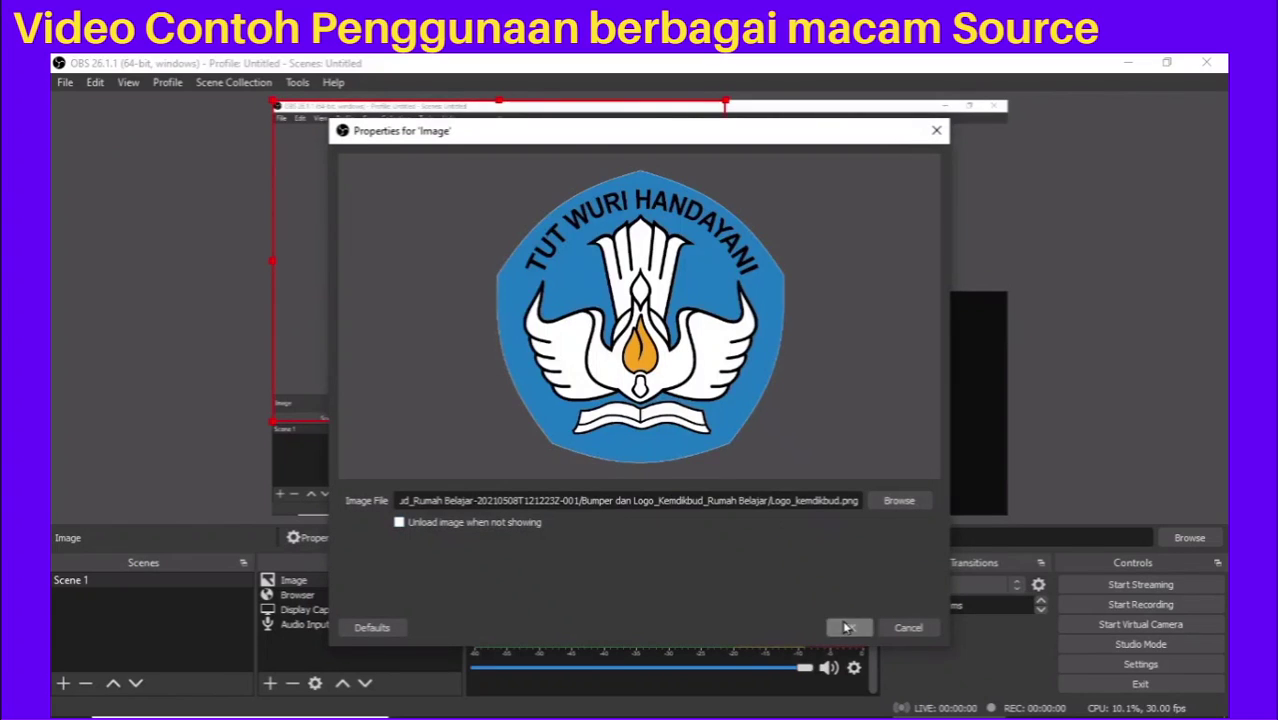
{"action": "left_click", "coordinate": [846, 627]}
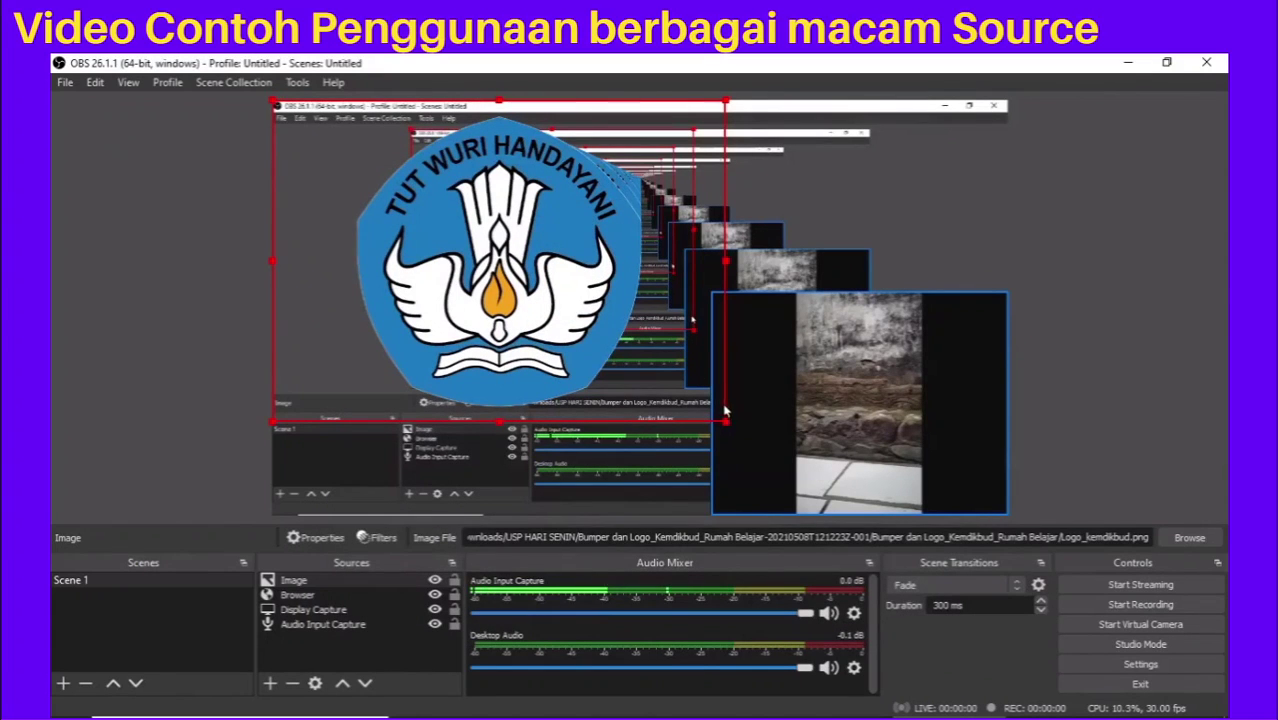
{"action": "left_click_drag", "start_coordinate": [727, 421], "coordinate": [388, 182]}
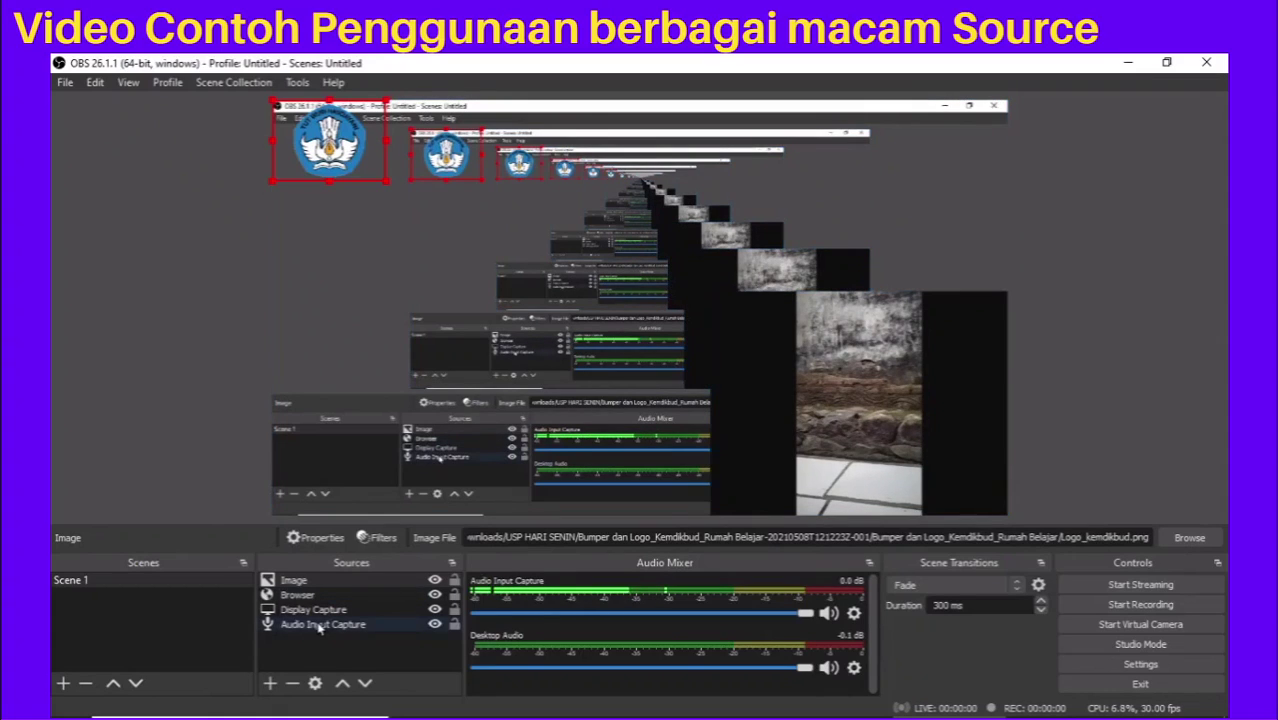
- Add a second Image source named Image 2 to Scene 1 using the file logo_rumah_belajar.png
{"action": "left_click", "coordinate": [271, 683]}
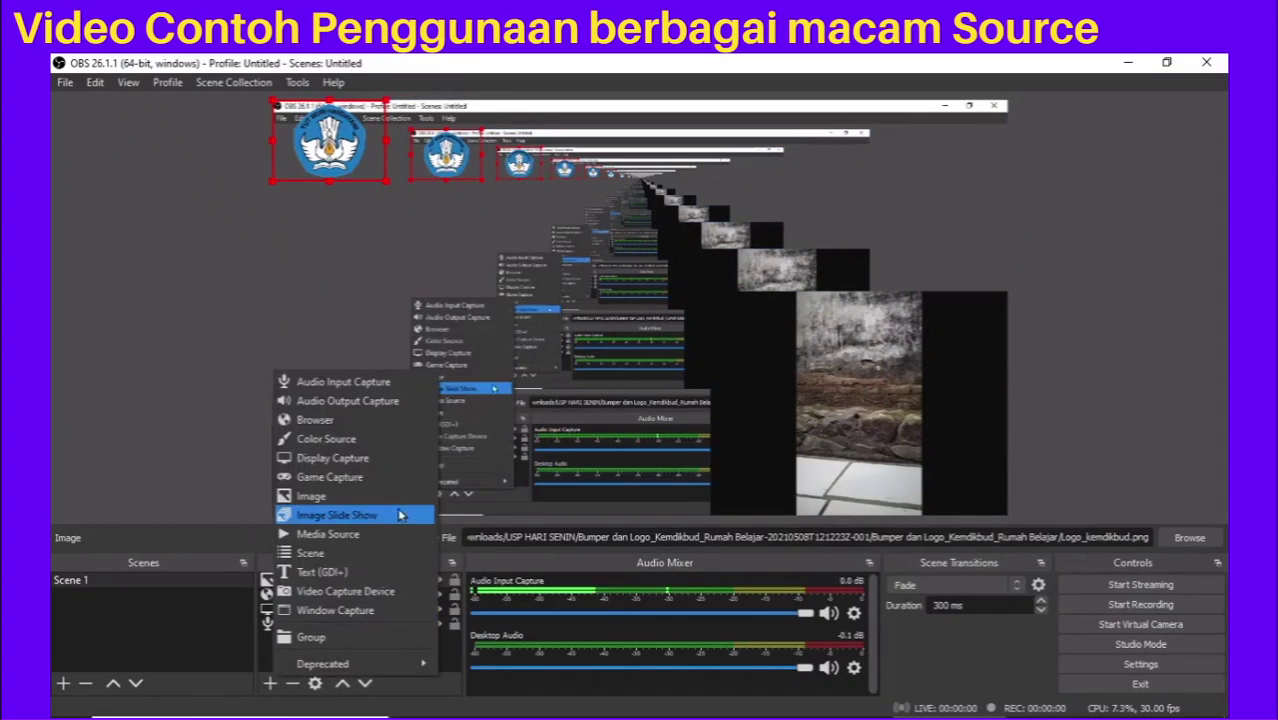
{"action": "left_click", "coordinate": [366, 503]}
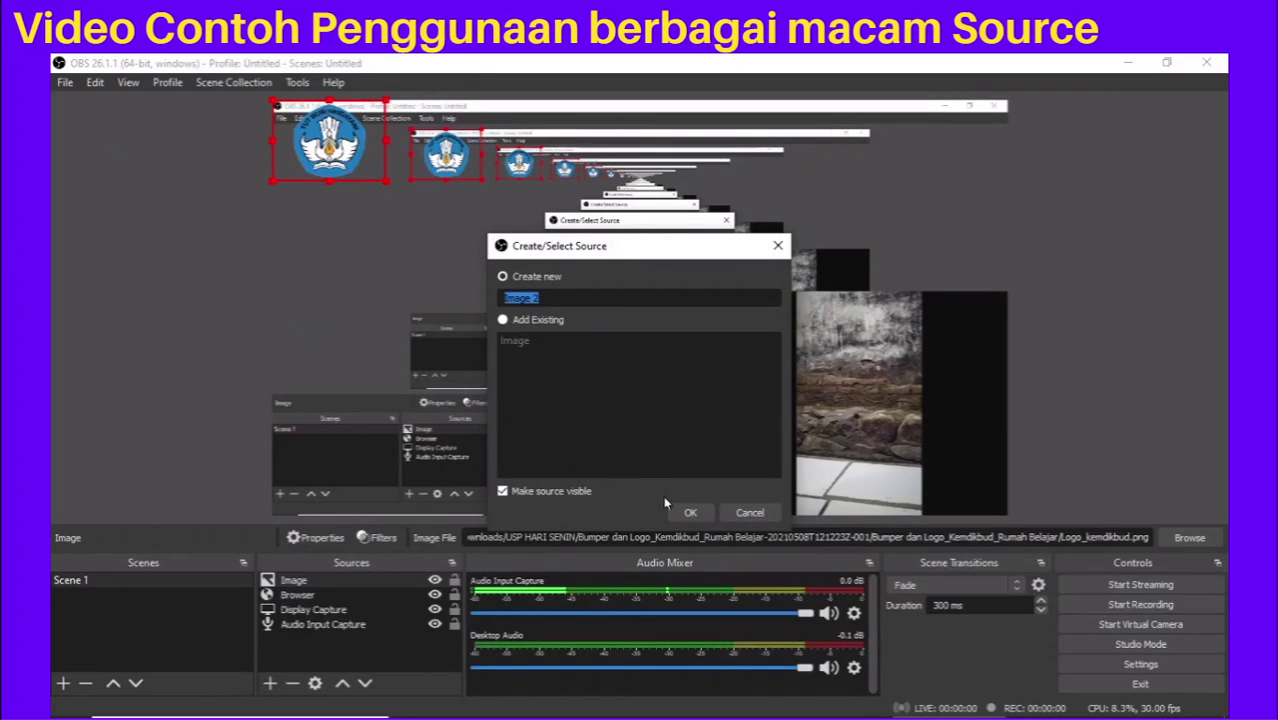
{"action": "left_click", "coordinate": [689, 514]}
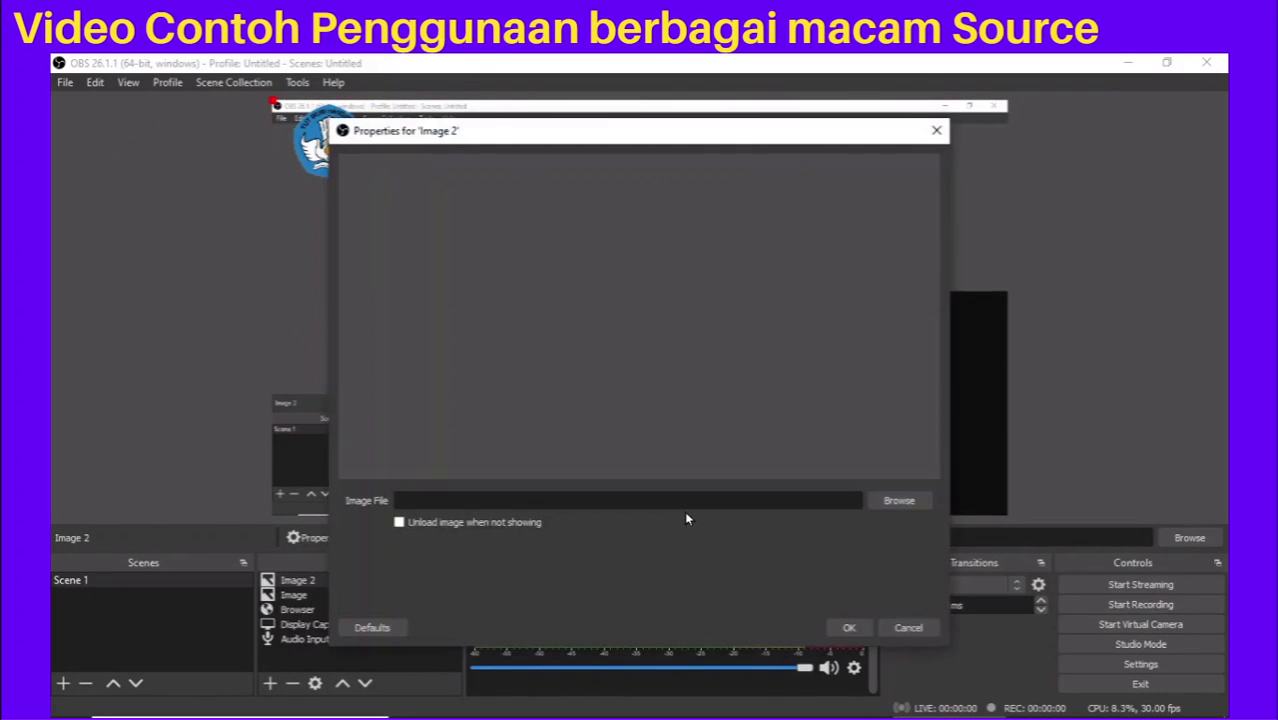
{"action": "left_click", "coordinate": [897, 505]}
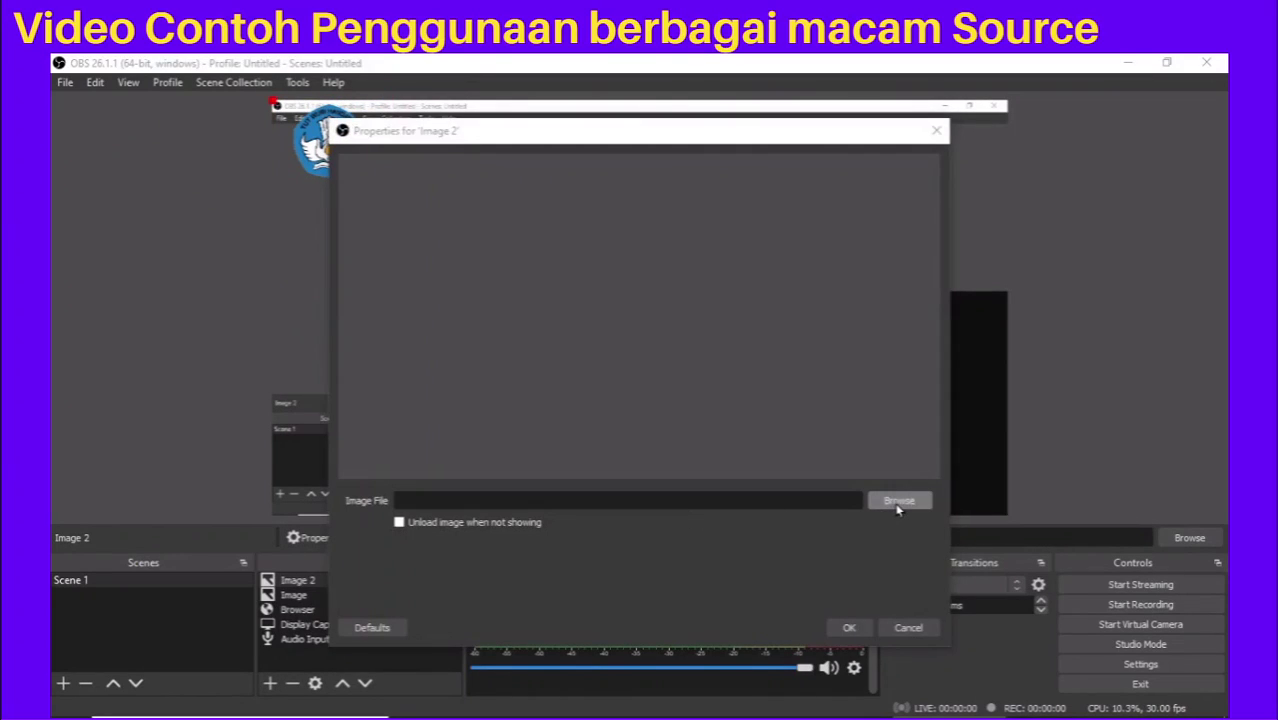
{"action": "left_click", "coordinate": [656, 313]}
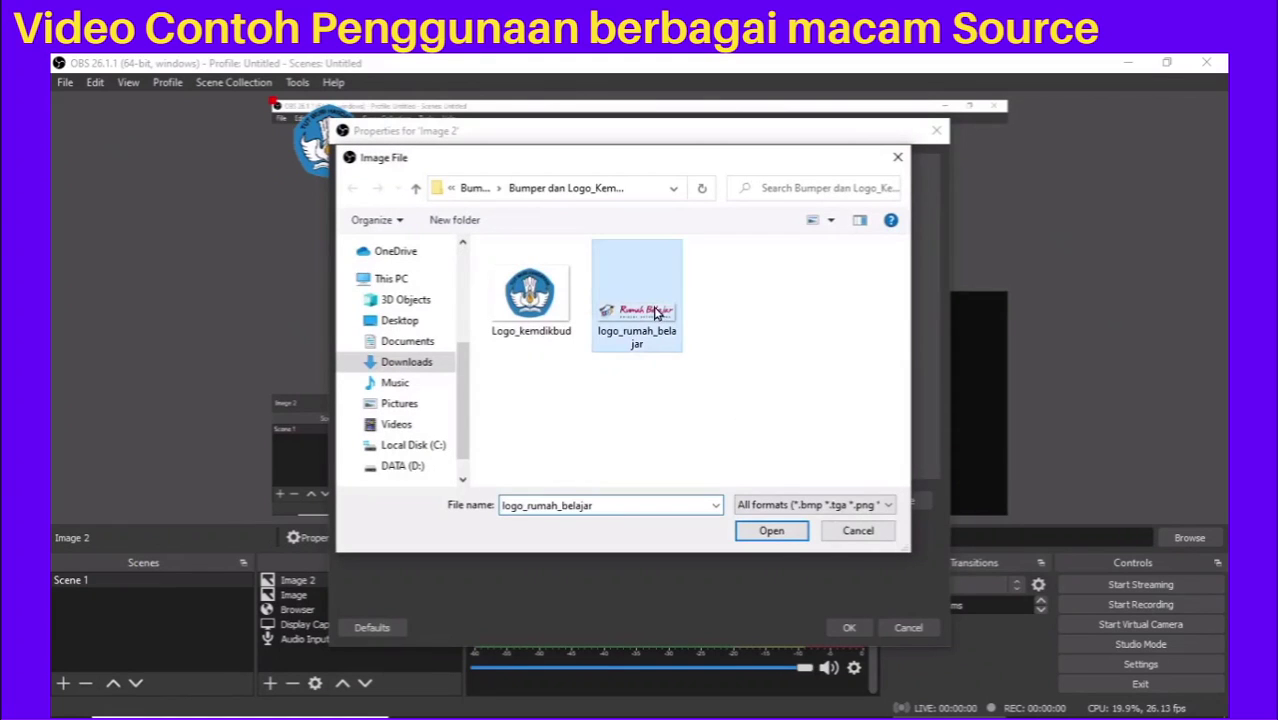
{"action": "left_click", "coordinate": [772, 533]}
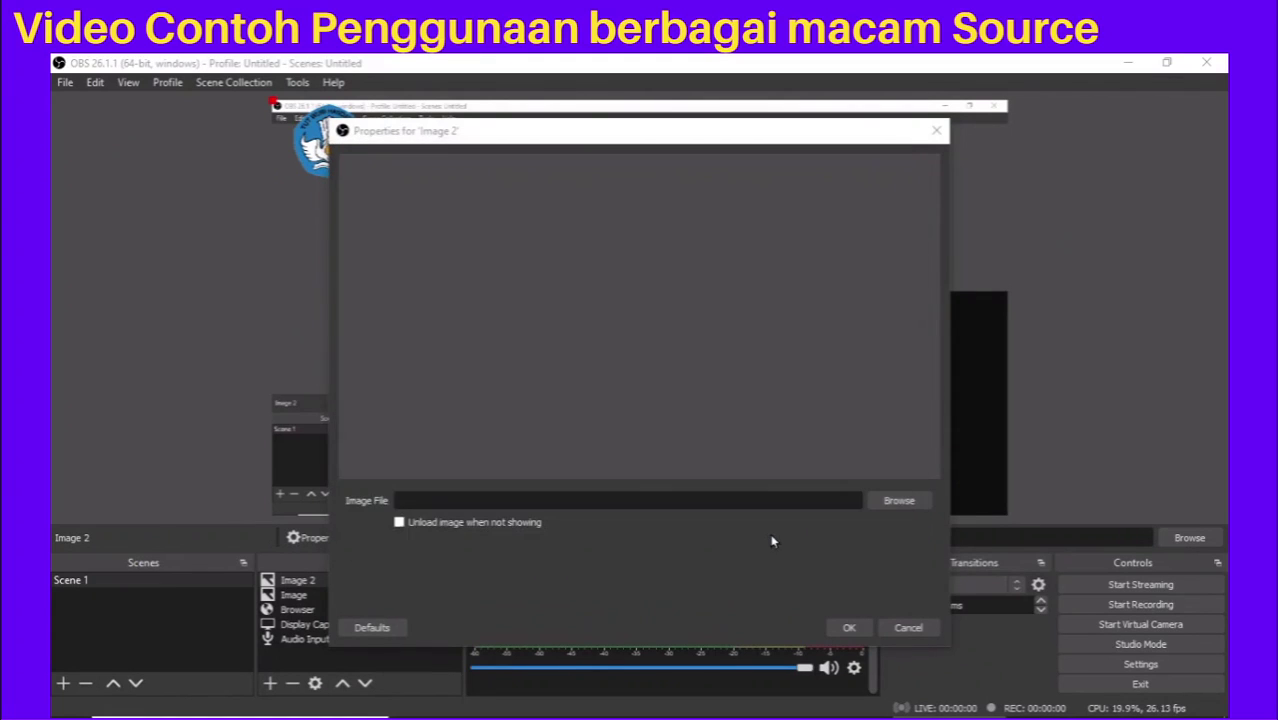
{"action": "left_click", "coordinate": [846, 628]}
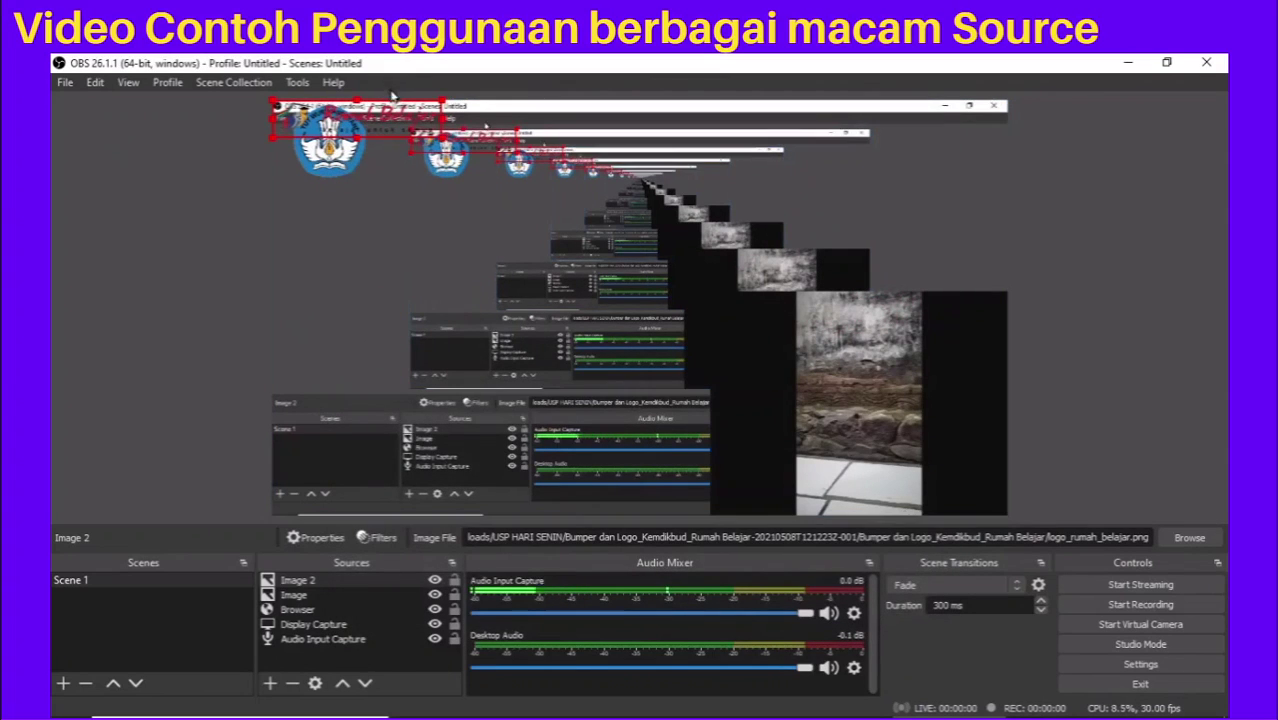
- Enlarge the Rumah Belajar logo and place it at the canvas's right edge, slightly below the upper-right corner
{"action": "left_click_drag", "start_coordinate": [300, 122], "coordinate": [397, 268]}
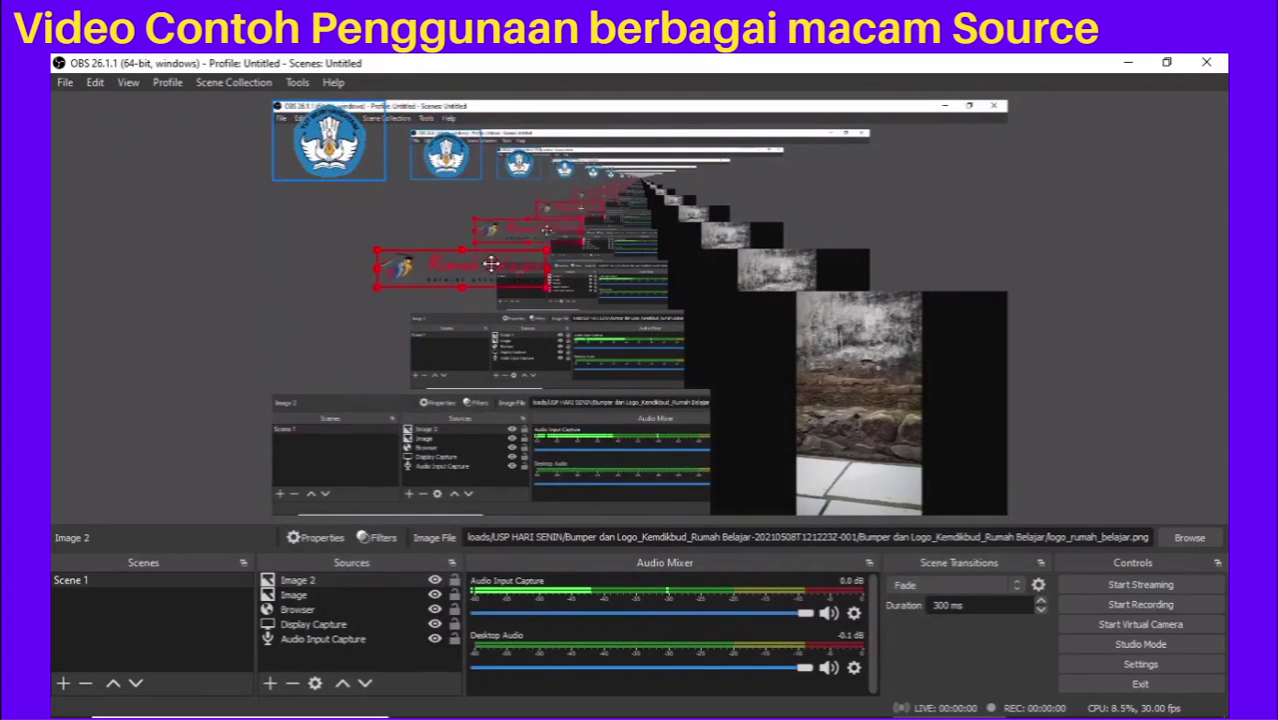
{"action": "left_click", "coordinate": [549, 297]}
{"action": "left_click", "coordinate": [541, 280]}
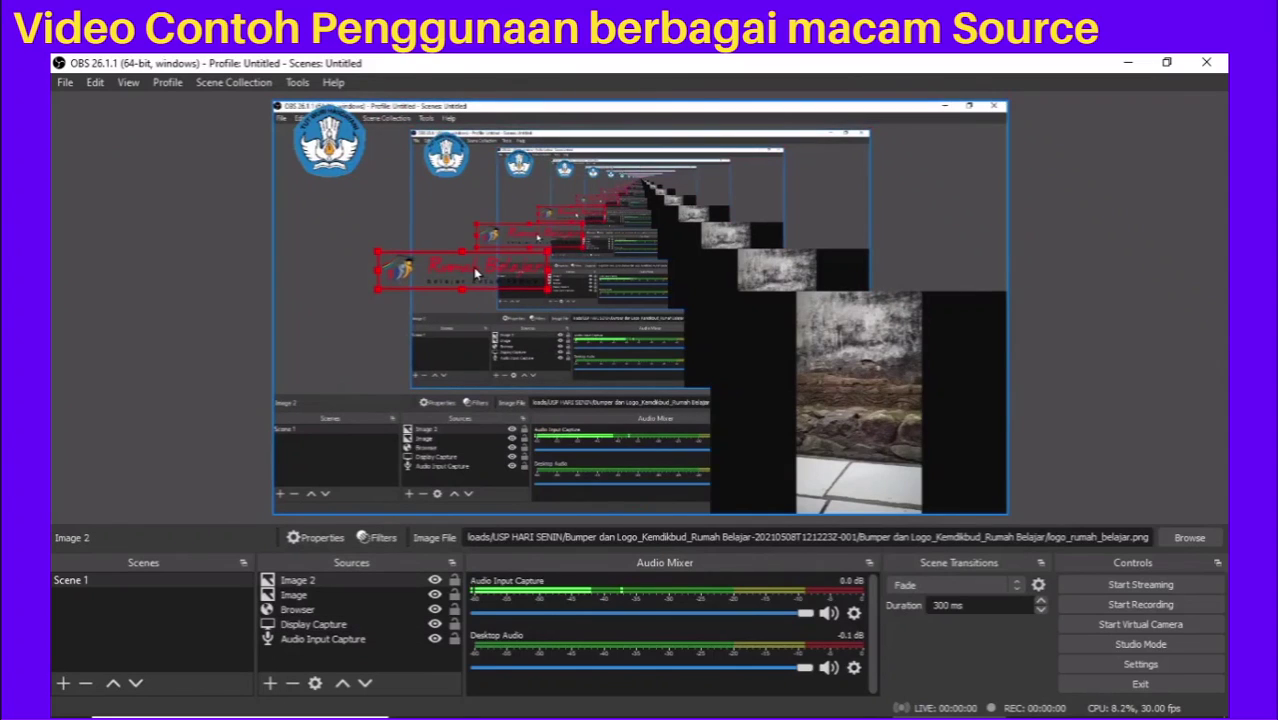
{"action": "left_click_drag", "start_coordinate": [547, 289], "coordinate": [642, 307]}
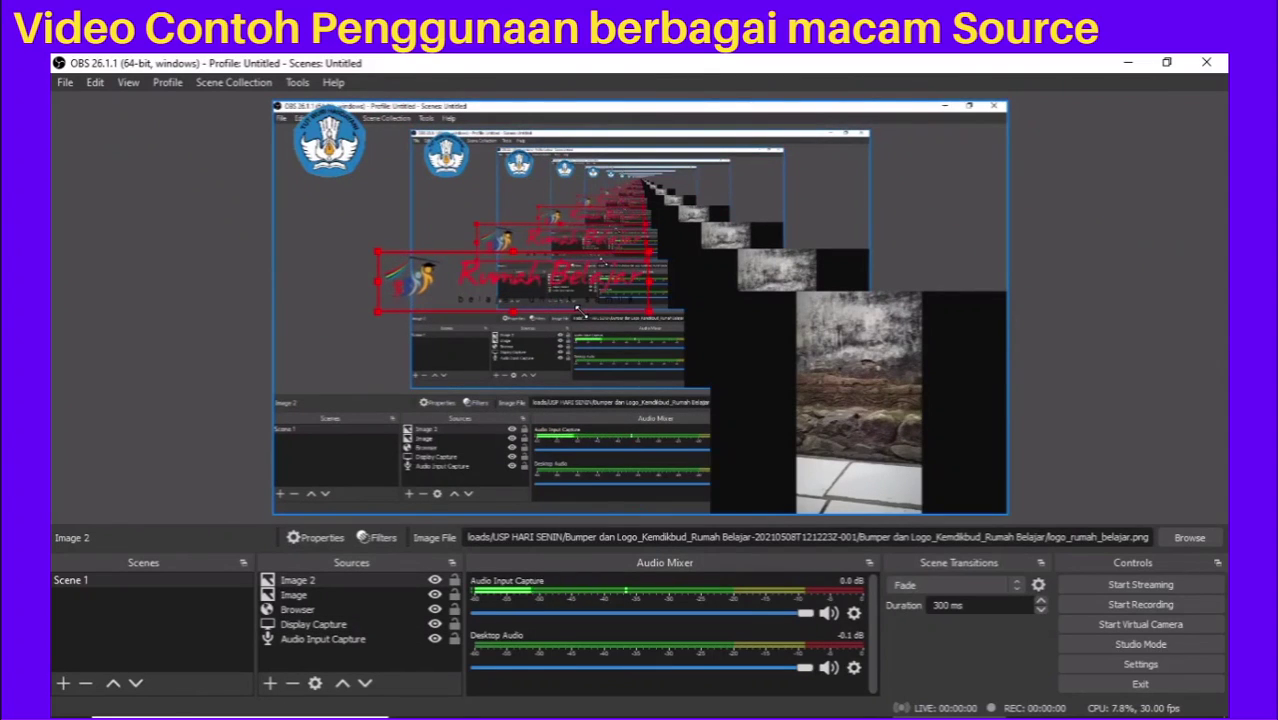
{"action": "left_click_drag", "start_coordinate": [531, 281], "coordinate": [909, 146]}
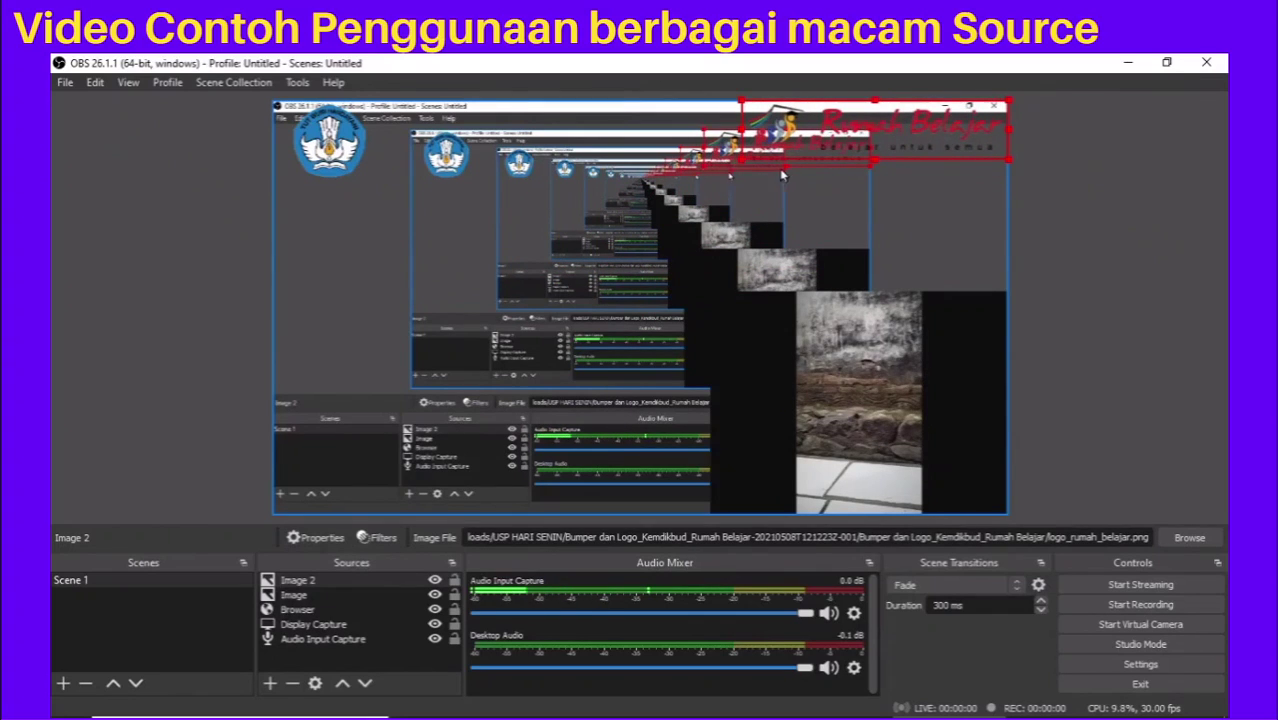
{"action": "left_click_drag", "start_coordinate": [866, 137], "coordinate": [869, 147]}
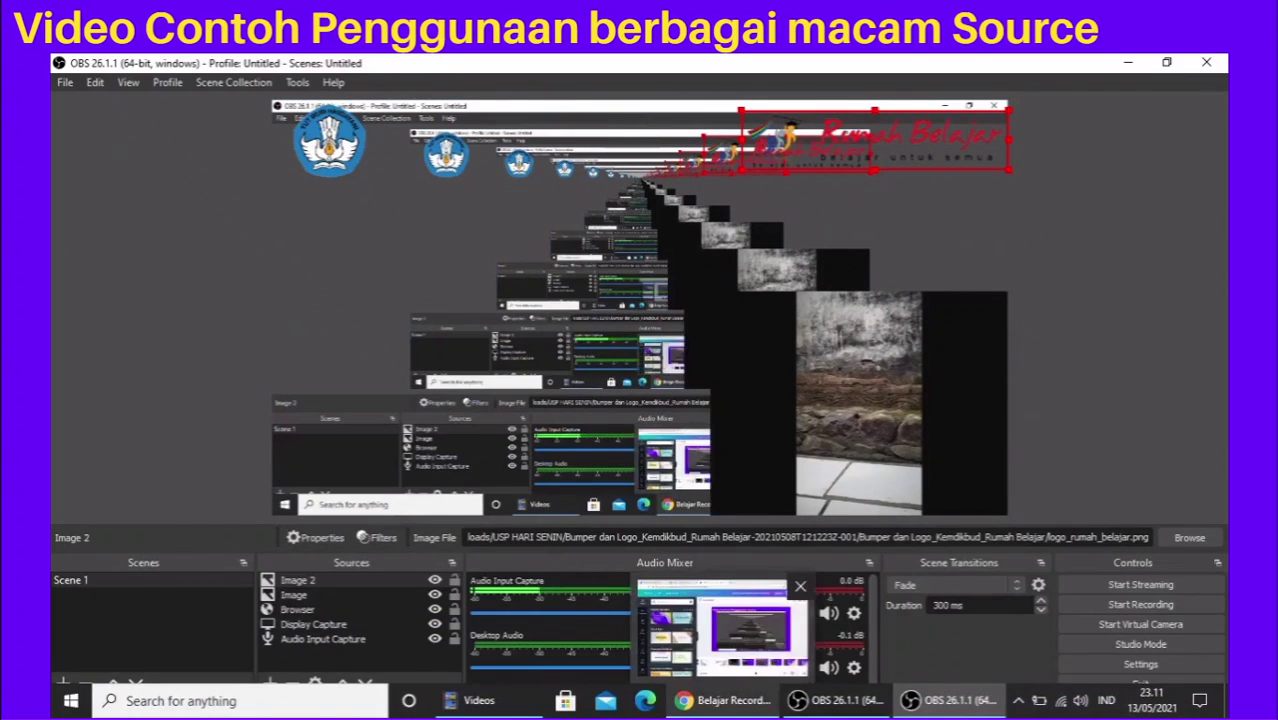
{"action": "left_click", "coordinate": [725, 700]}
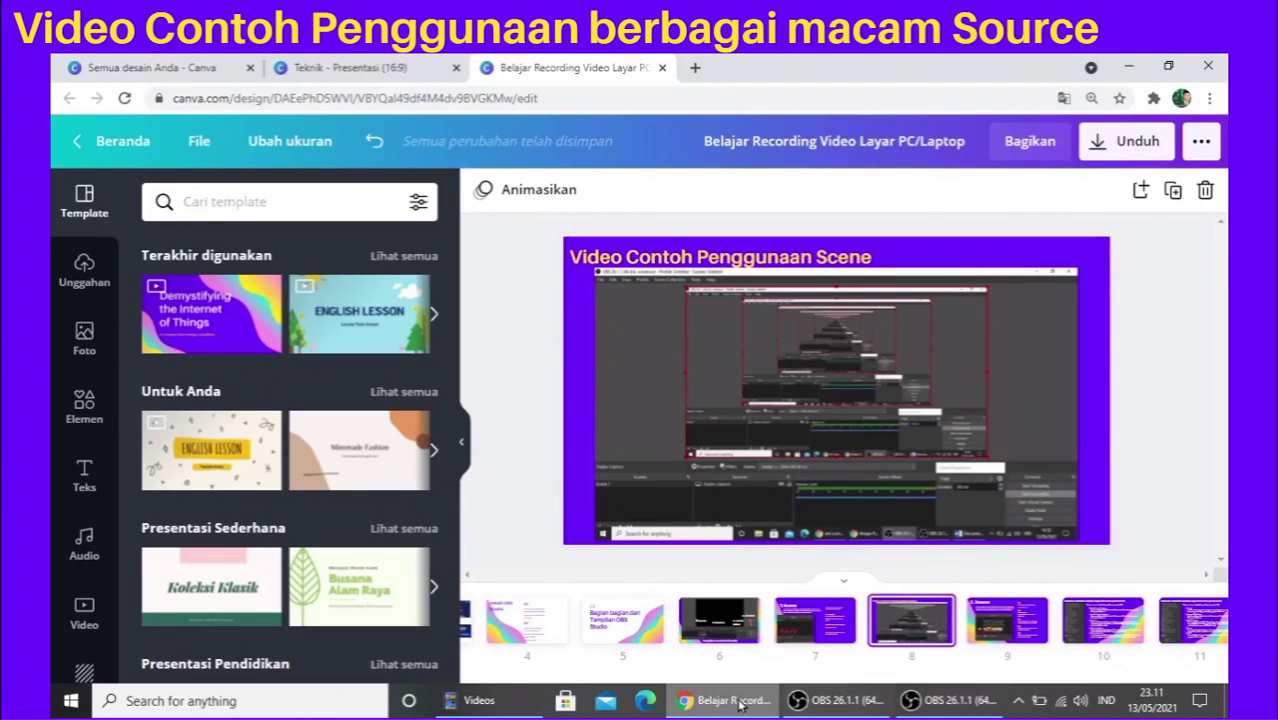
{"action": "left_click", "coordinate": [920, 703]}
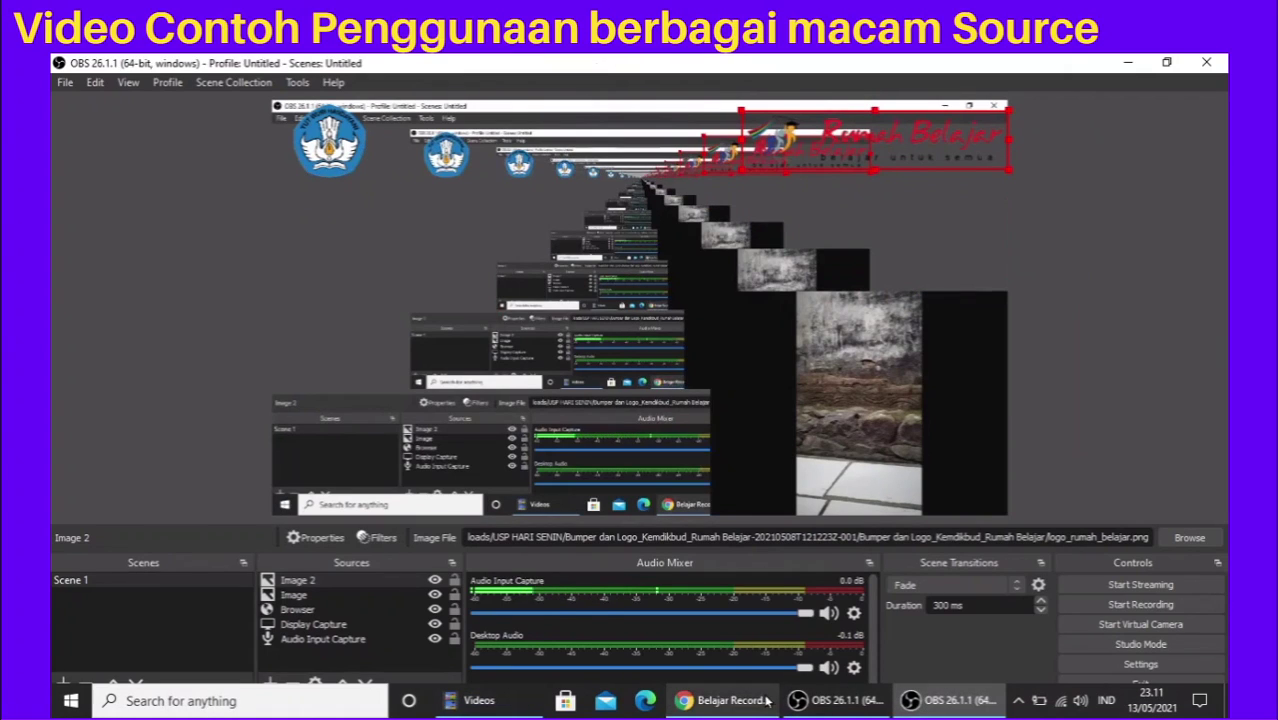
{"action": "mouse_move", "coordinate": [750, 703]}
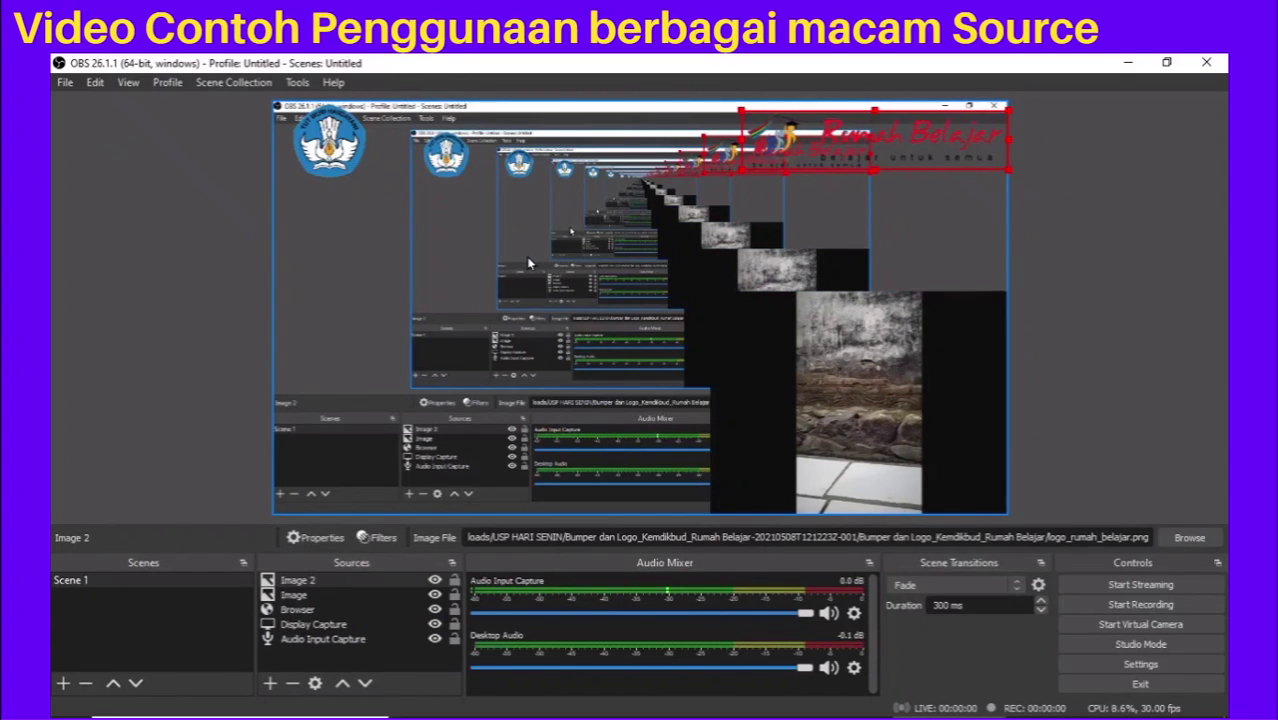
- Stretch the Image 2 source with the Rumah Belajar logo to fill the whole canvas
{"action": "key", "text": "ctrl+s"}
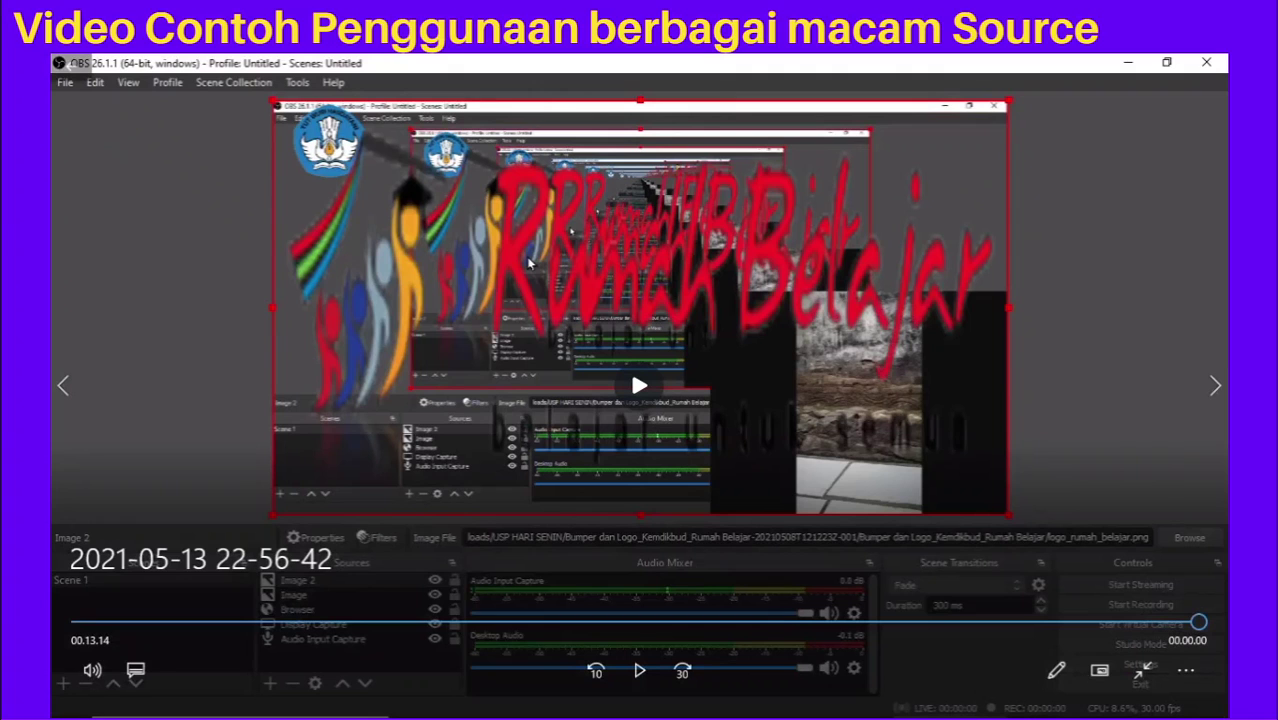